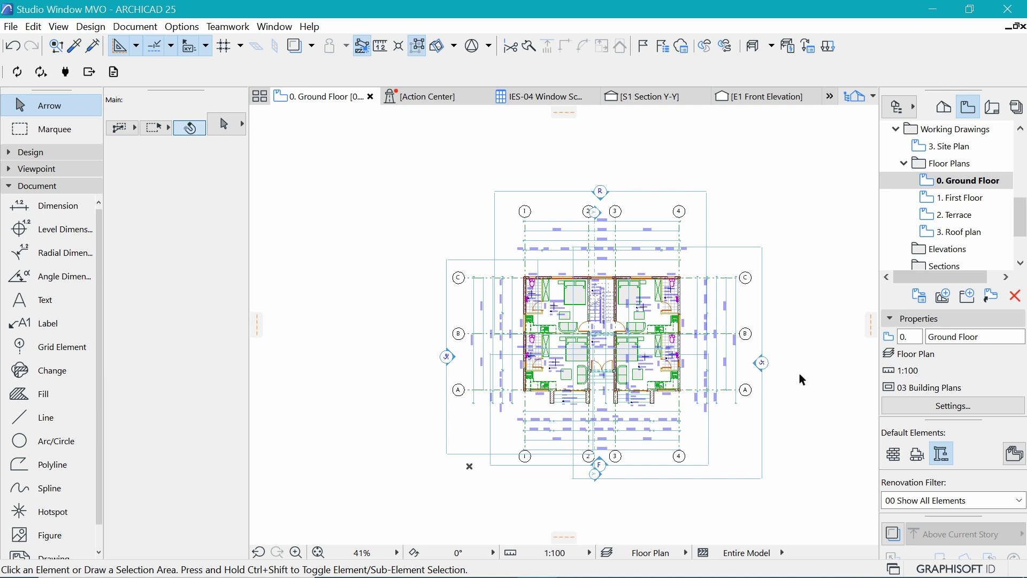
- Open the front elevation from its ground floor plan marker with current view settings and switch its layer combination to 02 Drafting
{"action": "left_click", "coordinate": [604, 469]}
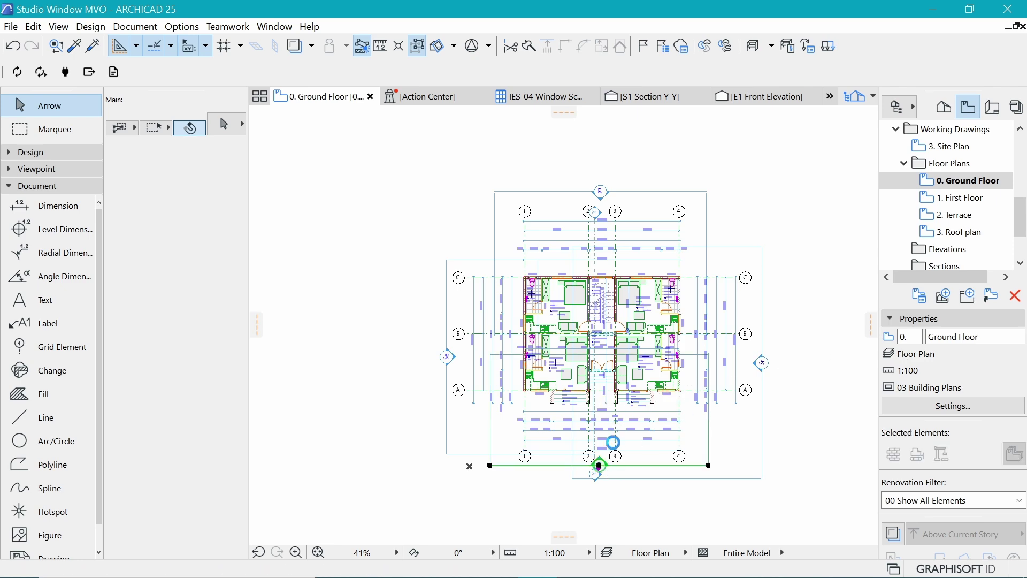
{"action": "right_click", "coordinate": [763, 170]}
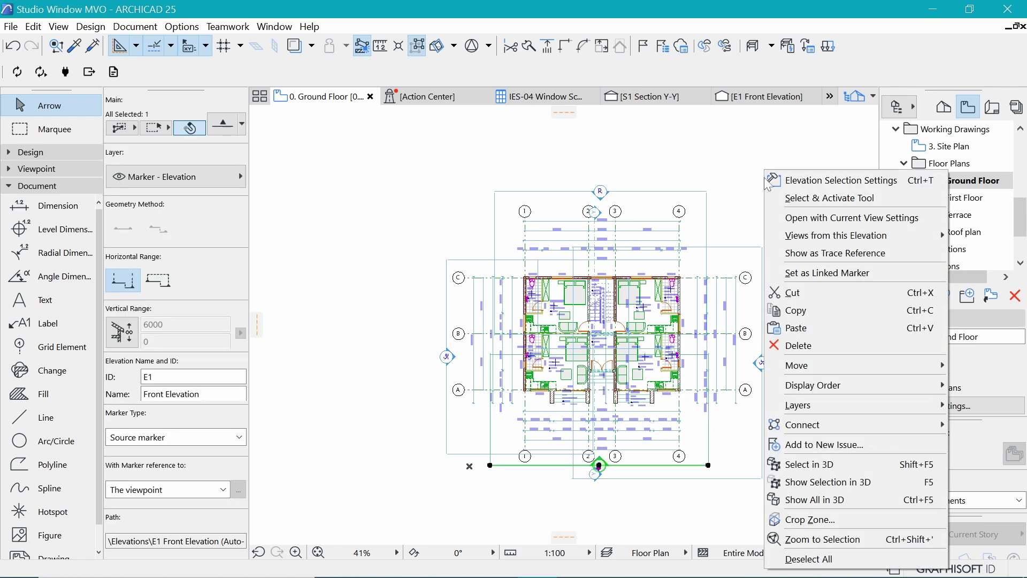
{"action": "left_click", "coordinate": [829, 219]}
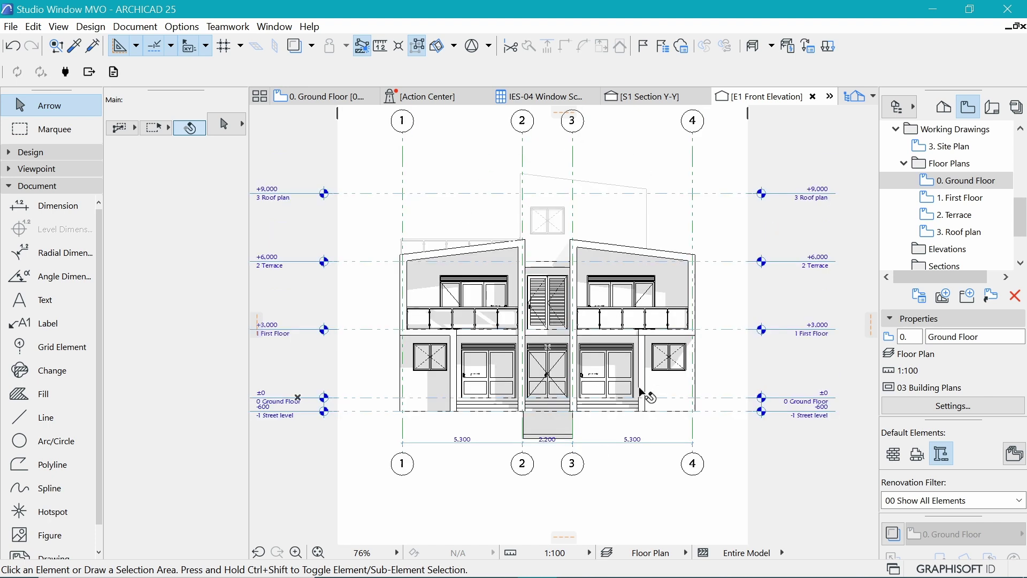
{"action": "left_click", "coordinate": [649, 552]}
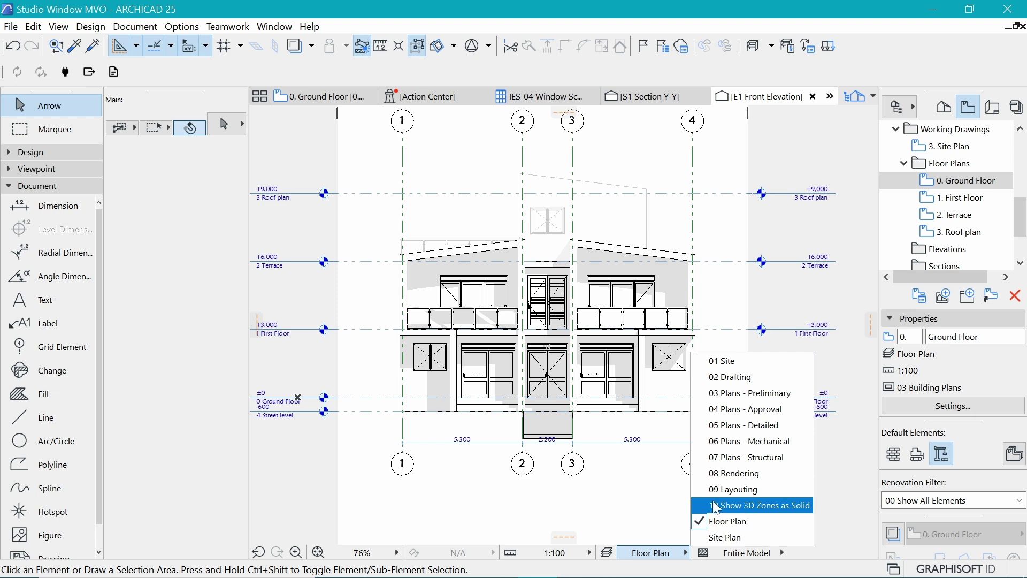
{"action": "left_click", "coordinate": [747, 379]}
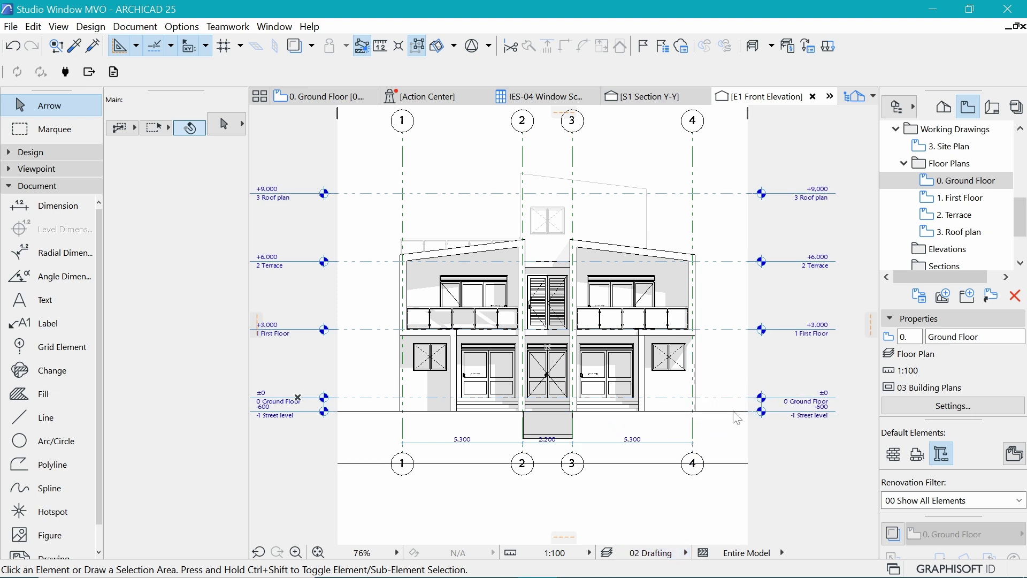
- Draw a rectangular Background drafting fill about 21,350 mm wide over the lower part of the black ground in the front elevation
{"action": "scroll", "coordinate": [661, 409], "scroll_direction": "down", "scroll_amount": 3}
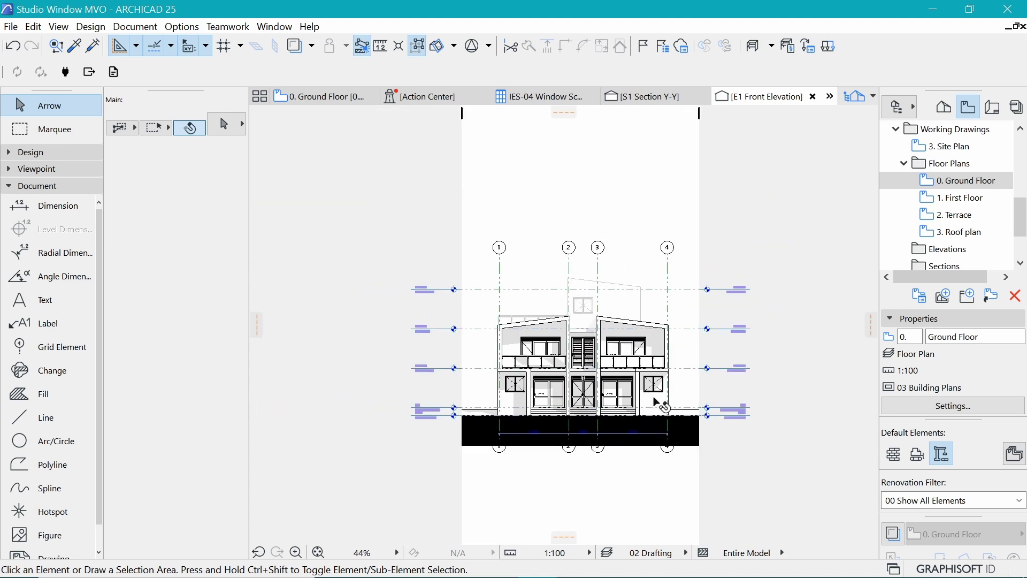
{"action": "scroll", "coordinate": [650, 375], "scroll_direction": "up", "scroll_amount": 2}
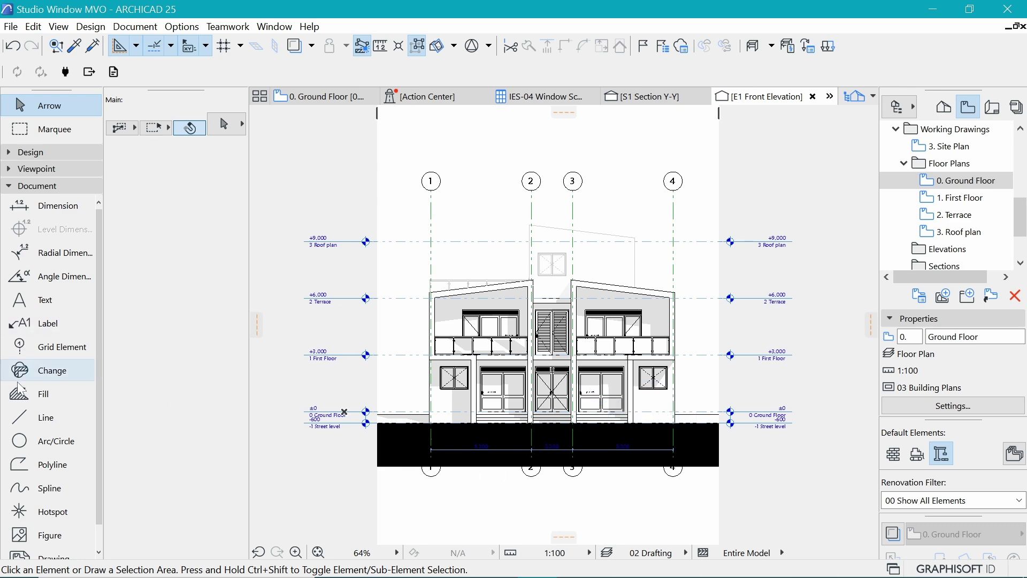
{"action": "left_click", "coordinate": [48, 393]}
{"action": "left_click", "coordinate": [161, 332]}
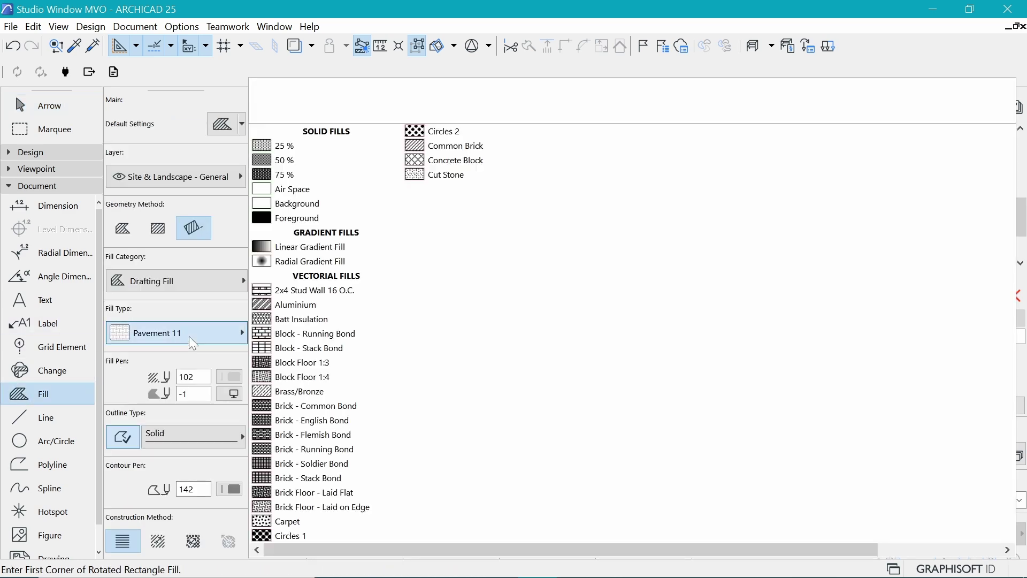
{"action": "left_click", "coordinate": [281, 204]}
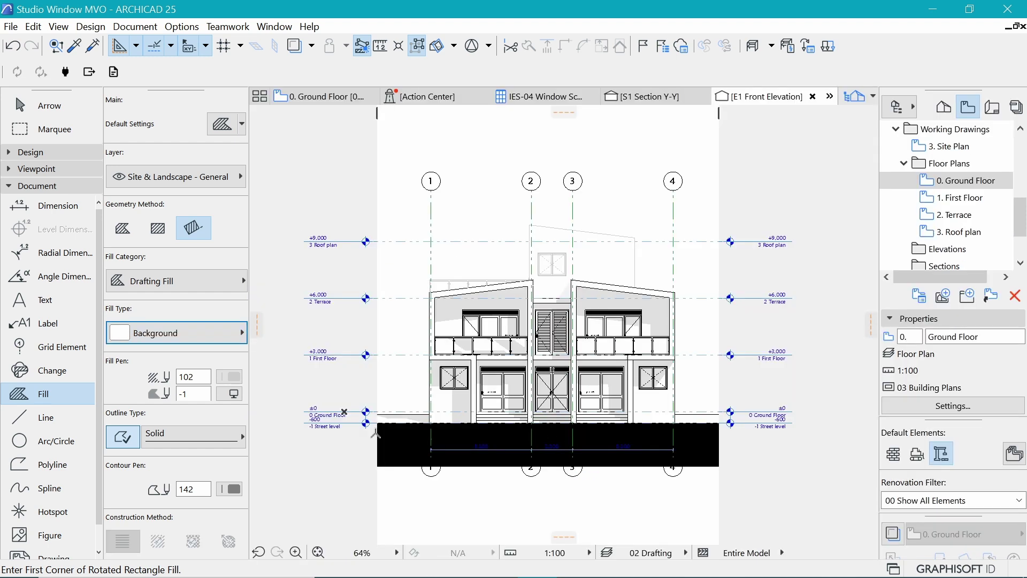
{"action": "left_click", "coordinate": [358, 439]}
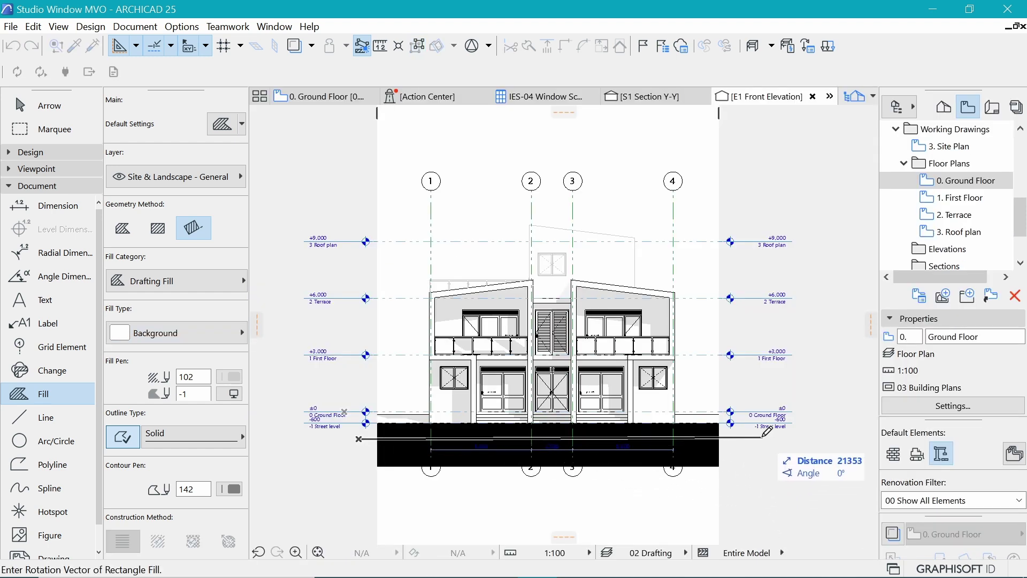
{"action": "left_click", "coordinate": [766, 437]}
{"action": "left_click", "coordinate": [764, 484]}
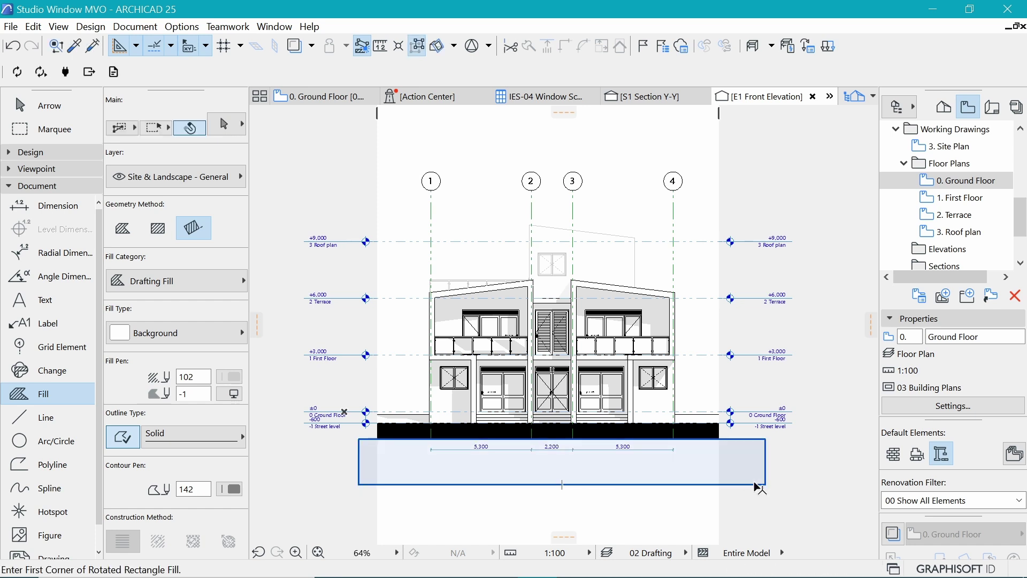
- Send the new rectangular fill behind the dimensions and grid markers in the display order
{"action": "left_click", "coordinate": [756, 482], "text": "shift"}
{"action": "right_click", "coordinate": [707, 476]}
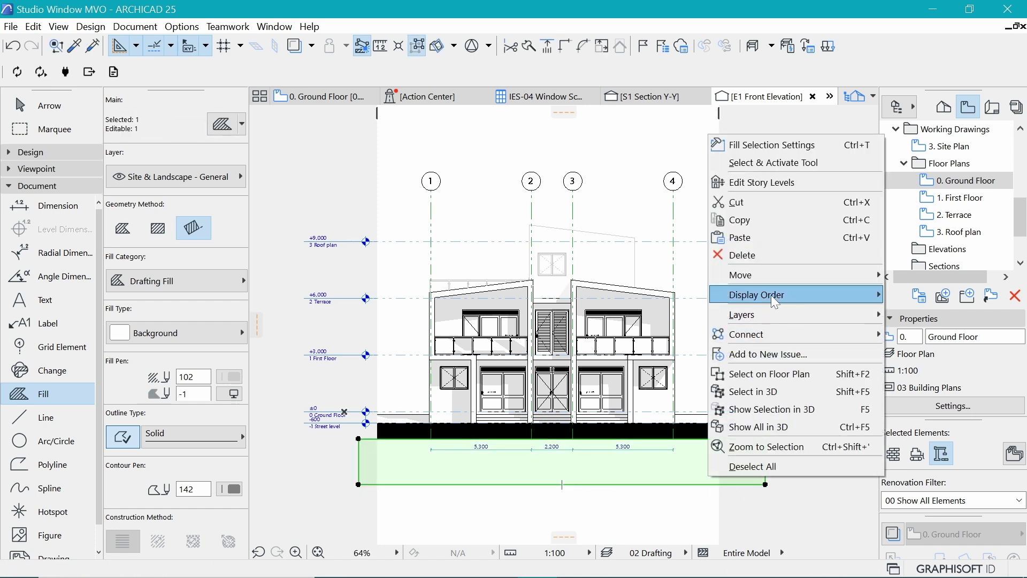
{"action": "mouse_move", "coordinate": [760, 295]}
{"action": "left_click", "coordinate": [920, 339]}
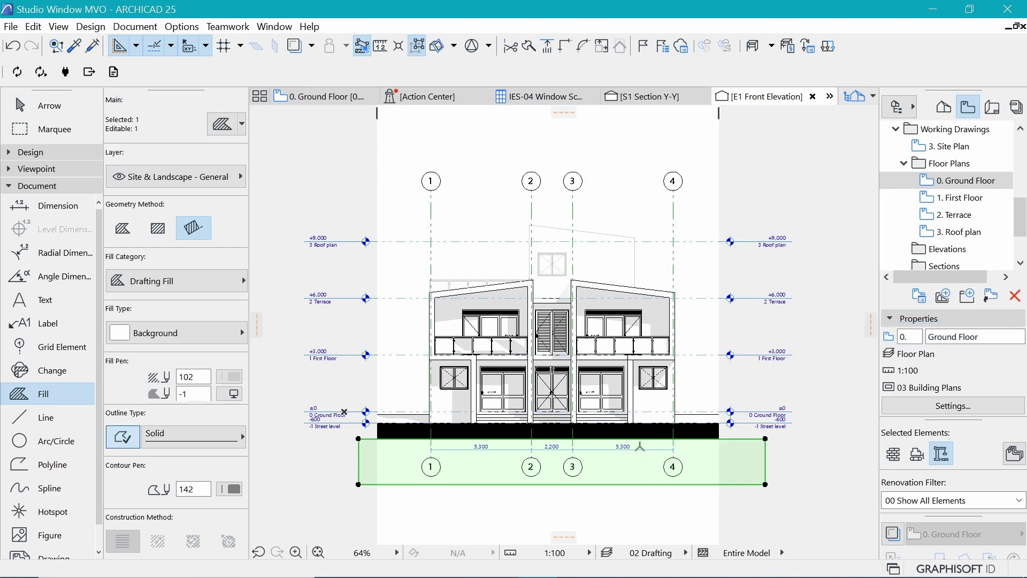
- Turn off the contour outline of the masking fill and deselect it
{"action": "scroll", "coordinate": [485, 447], "scroll_direction": "up", "scroll_amount": 2}
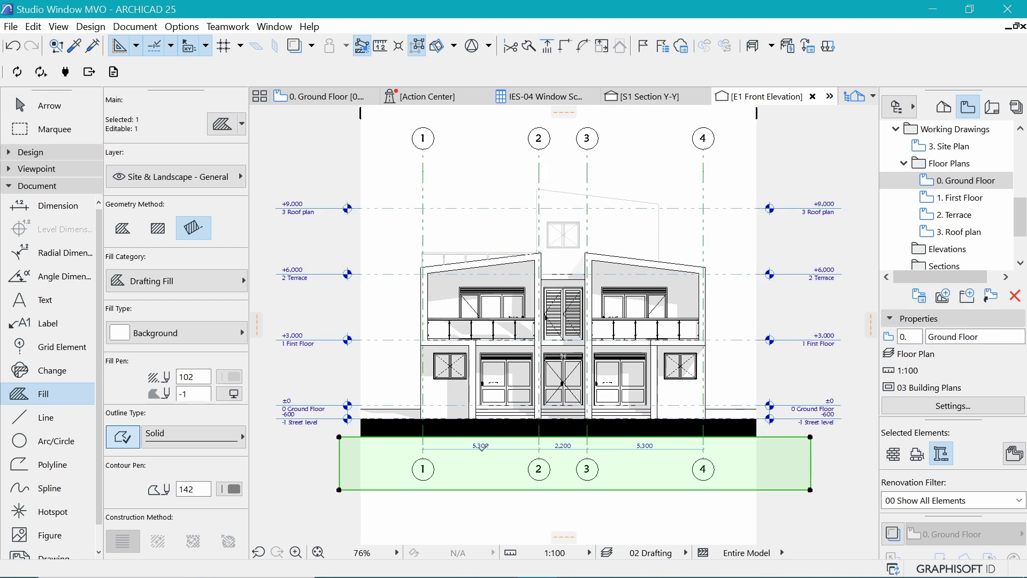
{"action": "left_click", "coordinate": [124, 439]}
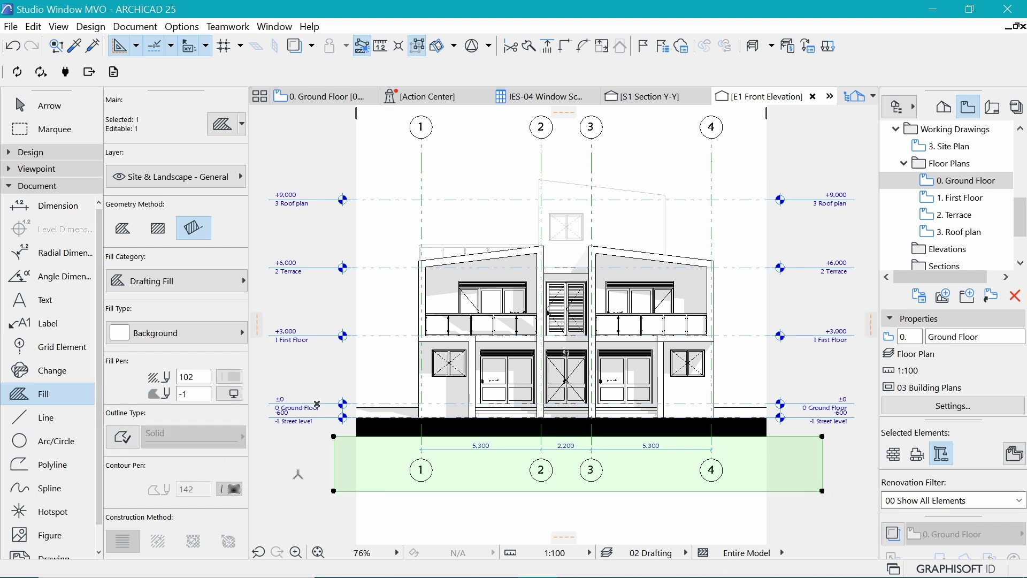
{"action": "key", "text": "Escape"}
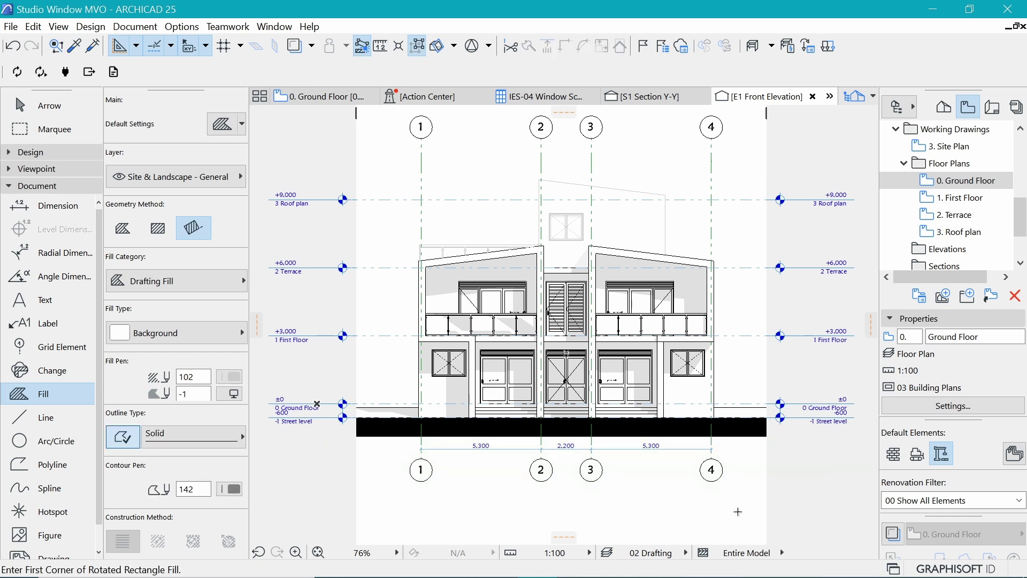
- Move the masking fill straight up by about 425 mm to thin the black ground band, and deselect it
{"action": "left_click", "coordinate": [751, 490], "text": "shift"}
{"action": "key", "text": "ctrl+d"}
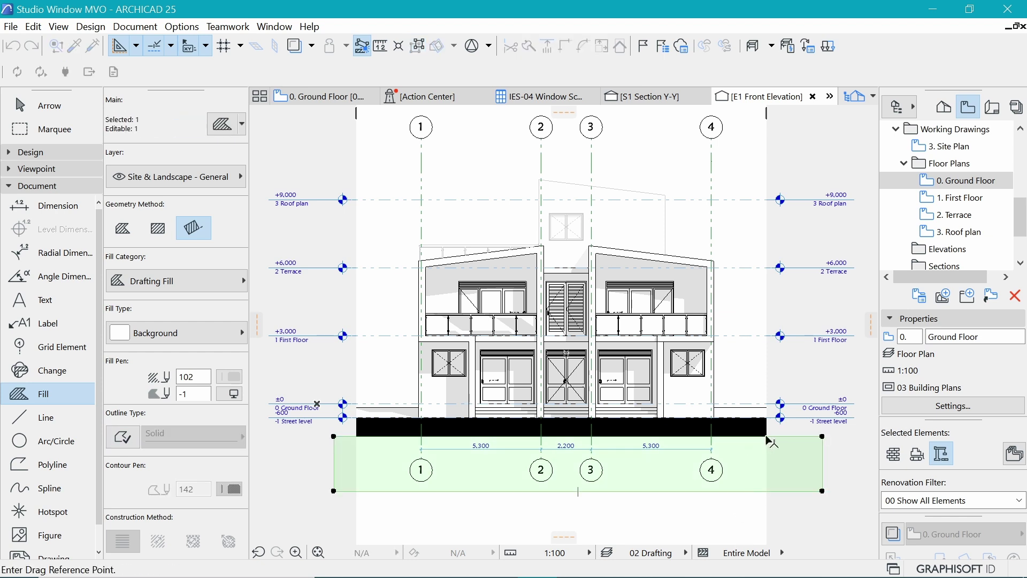
{"action": "left_click", "coordinate": [776, 437]}
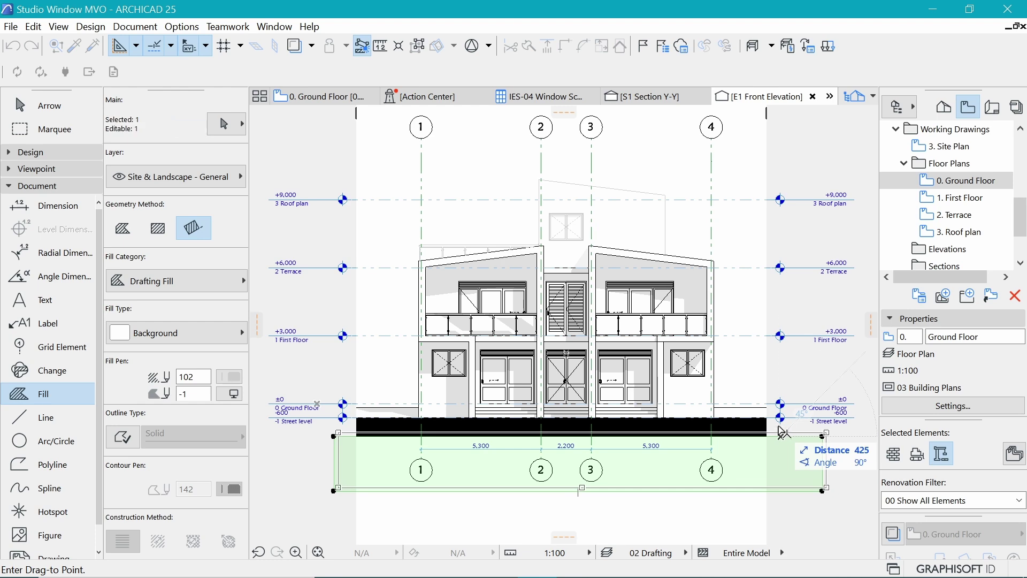
{"action": "left_click", "coordinate": [782, 432]}
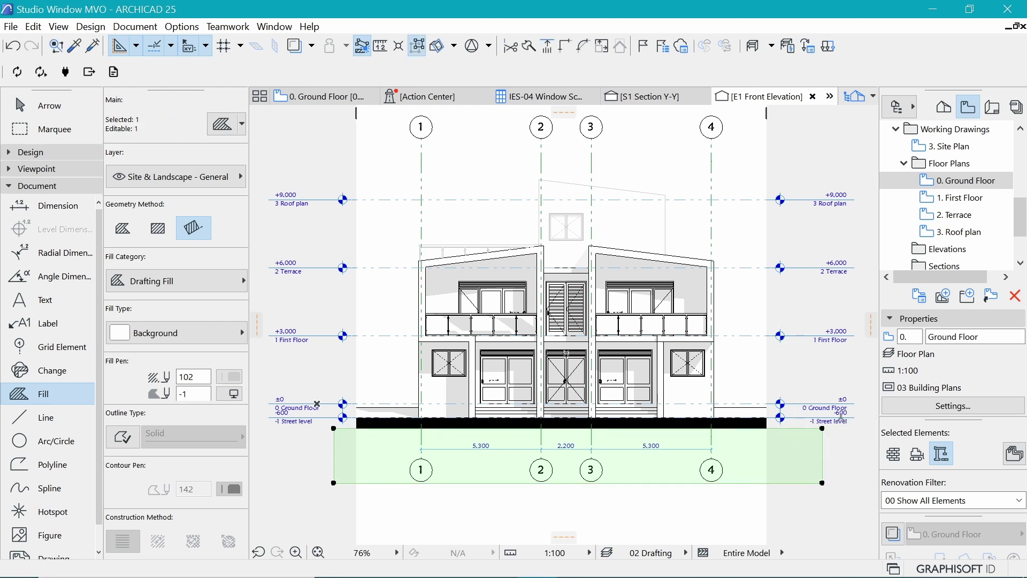
{"action": "key", "text": "Escape"}
- Examine the front elevation up close and as a whole, checking the rooflines, windows, balconies, shadows and trimmed ground band
{"action": "scroll", "coordinate": [562, 321], "scroll_direction": "down", "scroll_amount": 5}
{"action": "scroll", "coordinate": [561, 321], "scroll_direction": "up", "scroll_amount": 4}
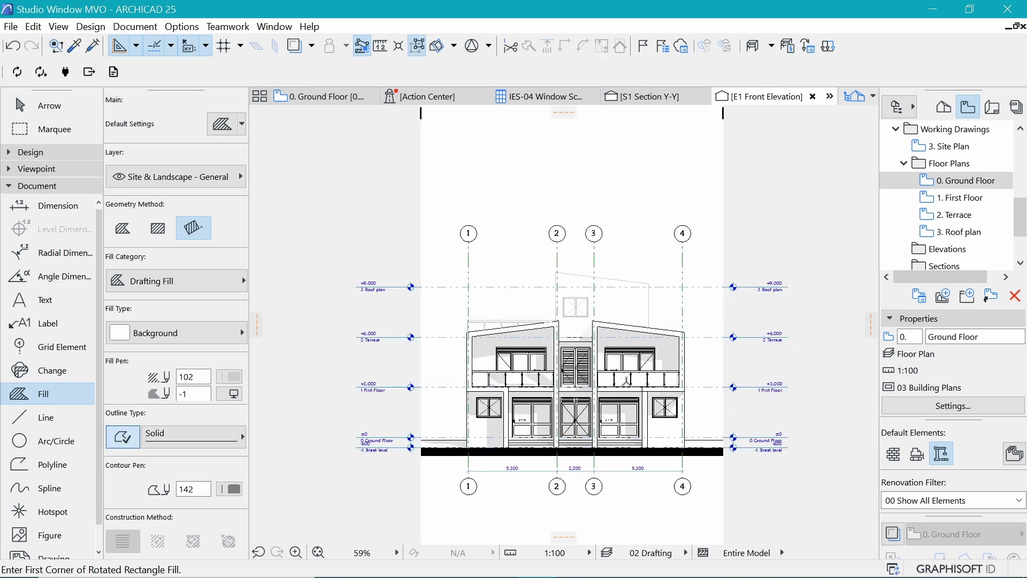
{"action": "scroll", "coordinate": [560, 368], "scroll_direction": "up", "scroll_amount": 4}
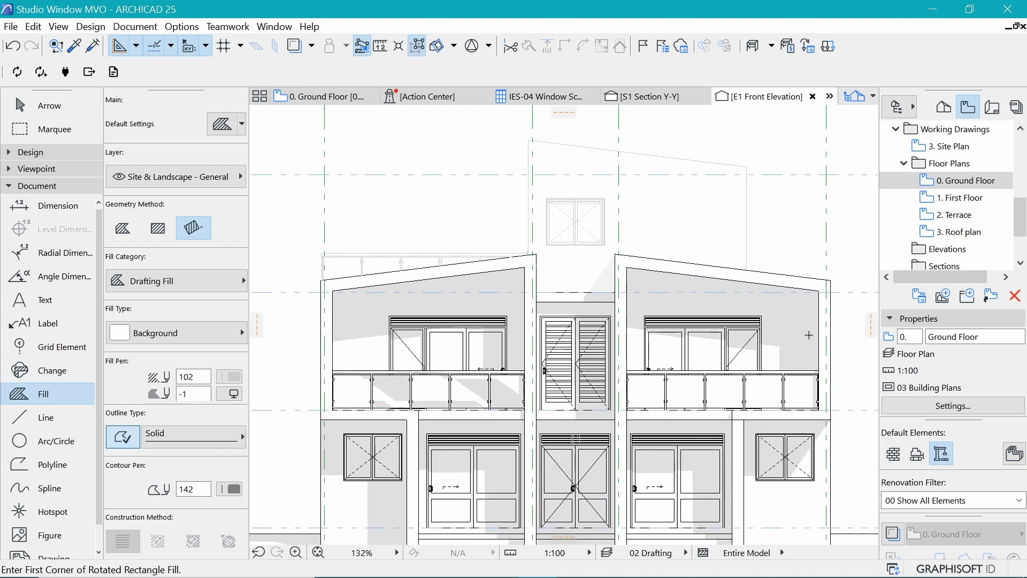
{"action": "scroll", "coordinate": [614, 176], "scroll_direction": "up", "scroll_amount": 3}
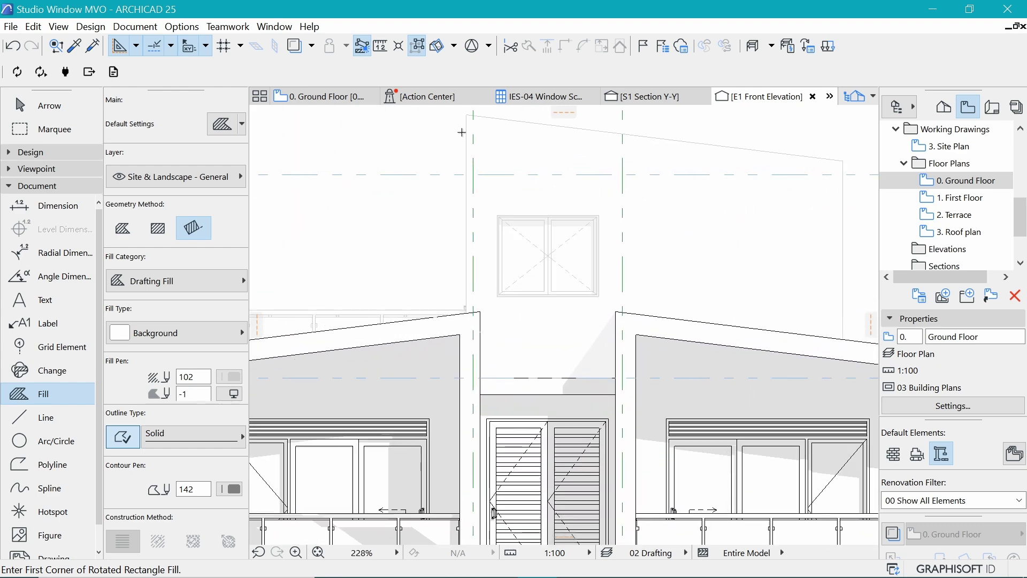
{"action": "scroll", "coordinate": [827, 219], "scroll_direction": "down", "scroll_amount": 5}
{"action": "scroll", "coordinate": [672, 252], "scroll_direction": "up", "scroll_amount": 2}
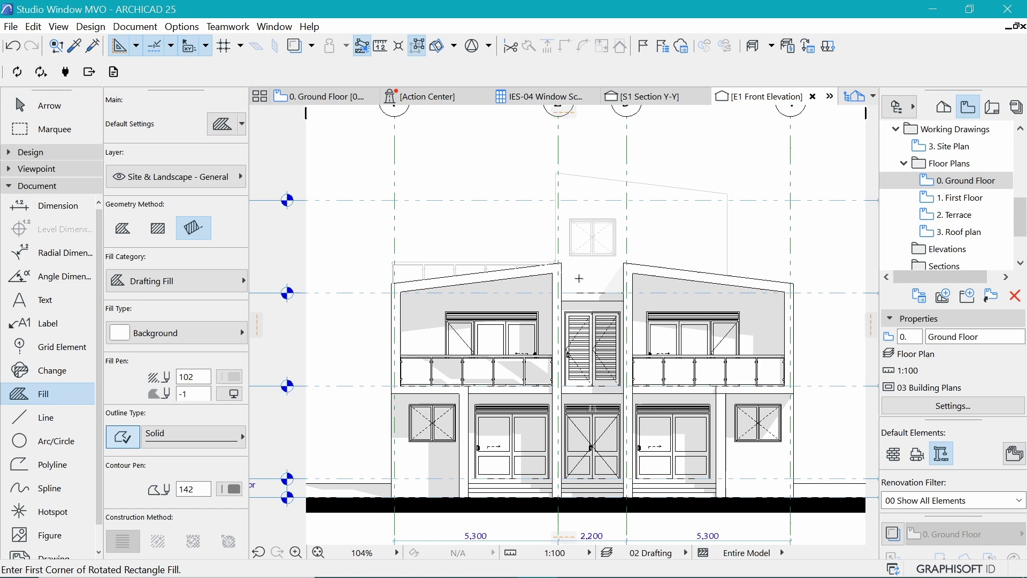
{"action": "scroll", "coordinate": [686, 324], "scroll_direction": "down", "scroll_amount": 2}
{"action": "scroll", "coordinate": [685, 325], "scroll_direction": "up", "scroll_amount": 1}
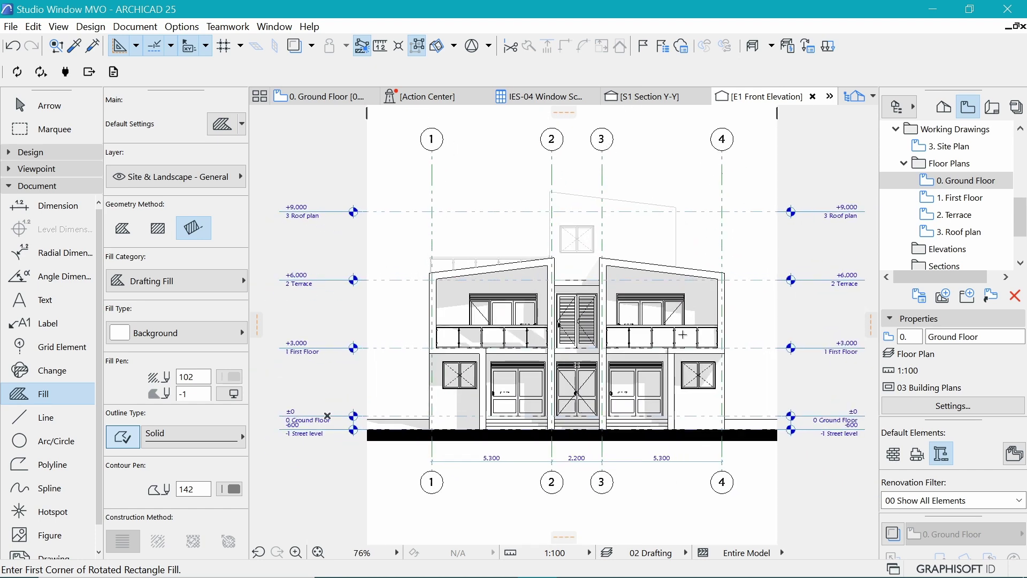
{"action": "scroll", "coordinate": [612, 331], "scroll_direction": "down", "scroll_amount": 1}
{"action": "scroll", "coordinate": [664, 268], "scroll_direction": "up", "scroll_amount": 1}
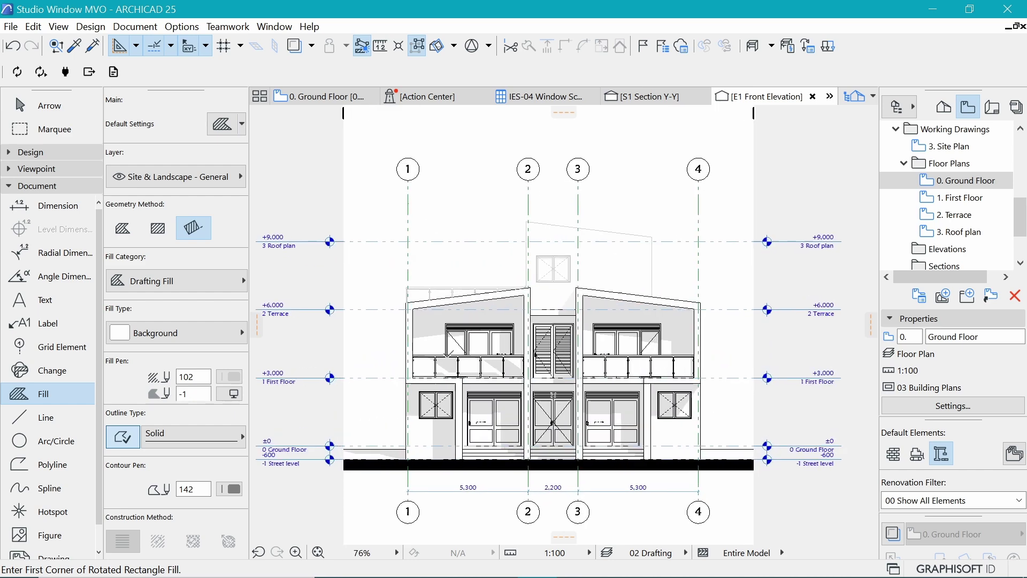
{"action": "scroll", "coordinate": [602, 344], "scroll_direction": "up", "scroll_amount": 1}
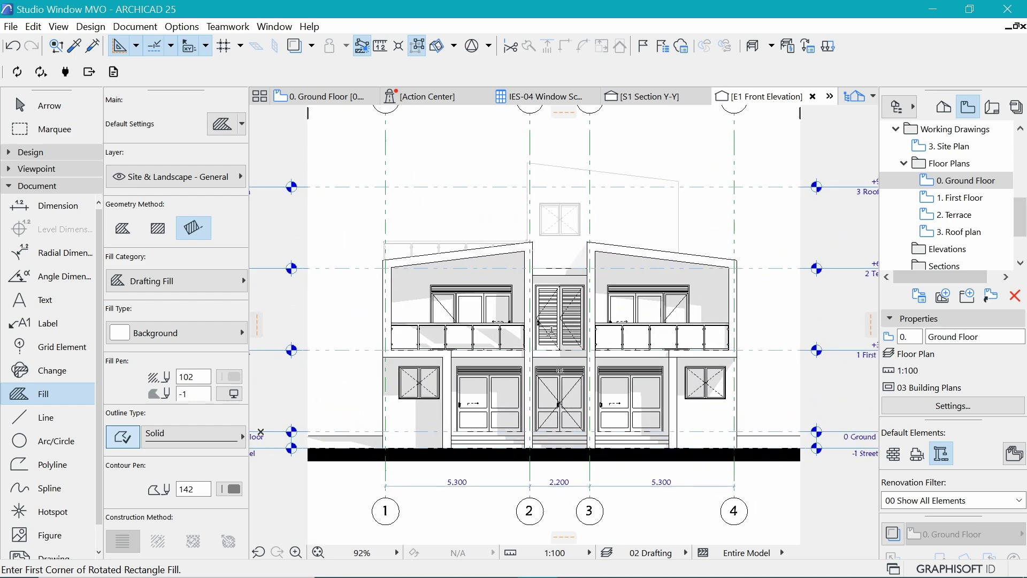
- Save the front elevation as a view named Front Elevation and move it into the Elevations folder
{"action": "right_click", "coordinate": [756, 109]}
{"action": "left_click", "coordinate": [803, 122]}
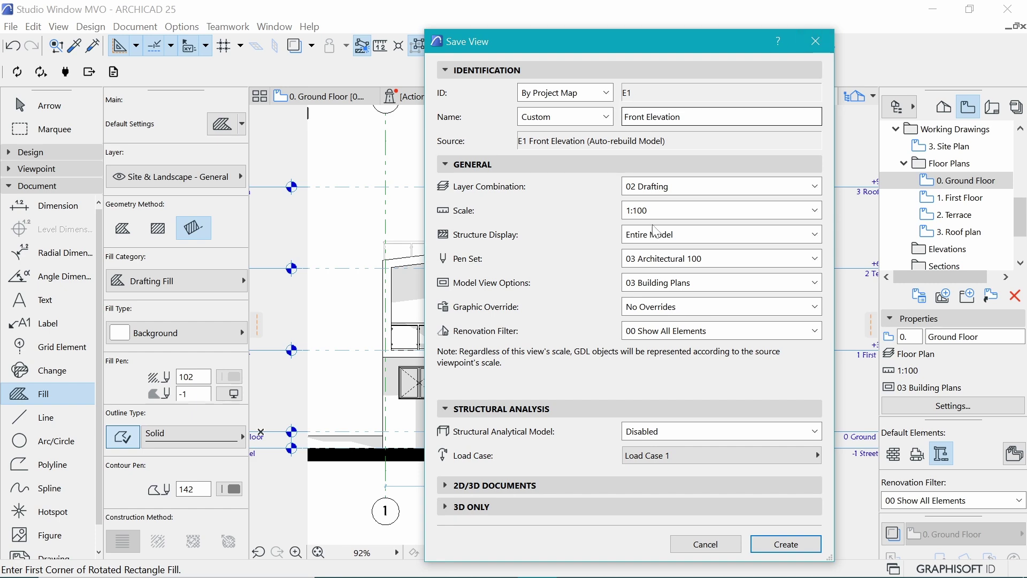
{"action": "left_click", "coordinate": [787, 545]}
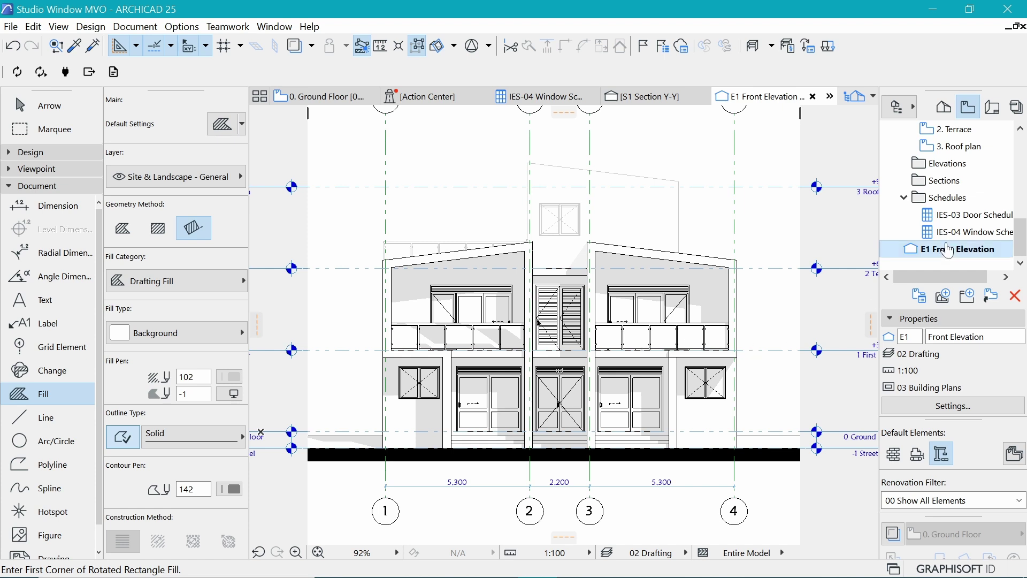
{"action": "left_click_drag", "start_coordinate": [957, 249], "coordinate": [944, 173]}
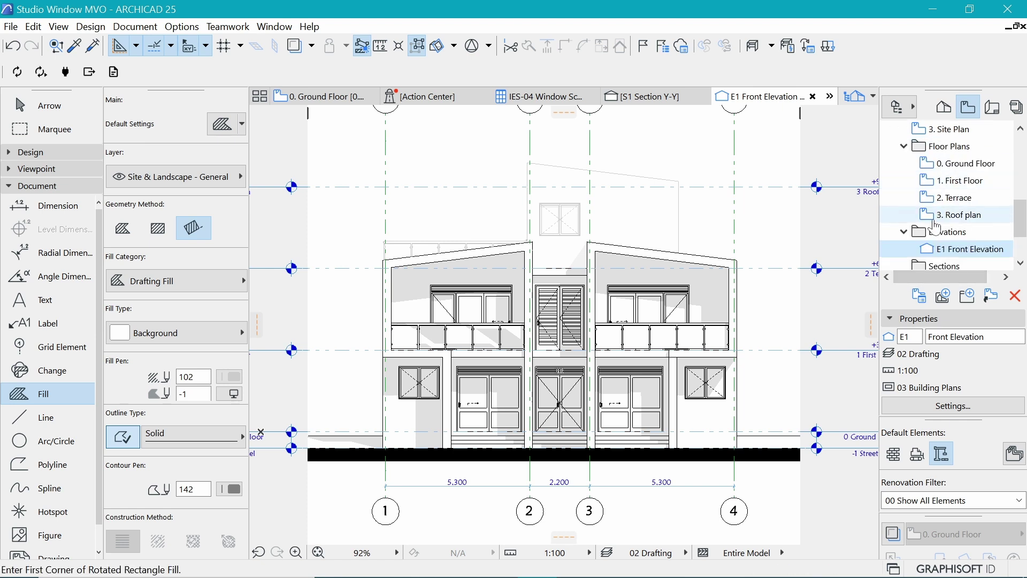
{"action": "scroll", "coordinate": [945, 172], "scroll_direction": "down", "scroll_amount": 2}
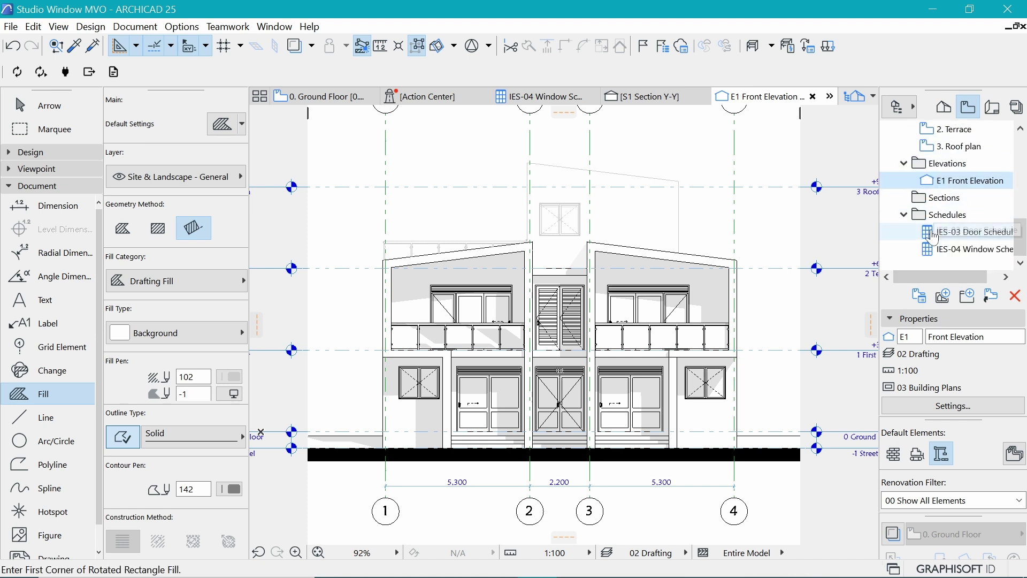
- Return to the ground floor plan and open the E3 side elevation from its marker with current view settings
{"action": "left_click", "coordinate": [329, 97]}
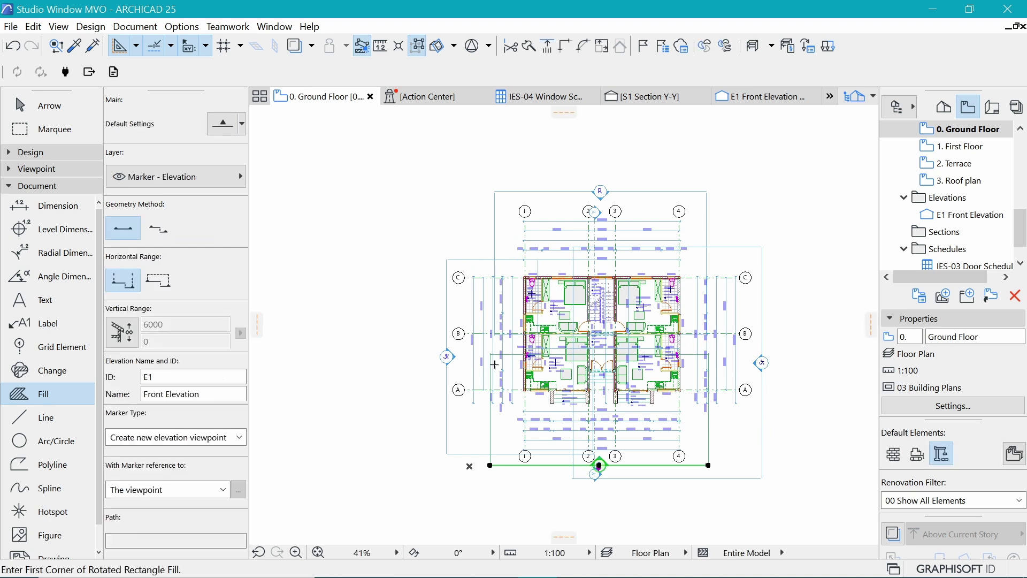
{"action": "key", "text": "Escape"}
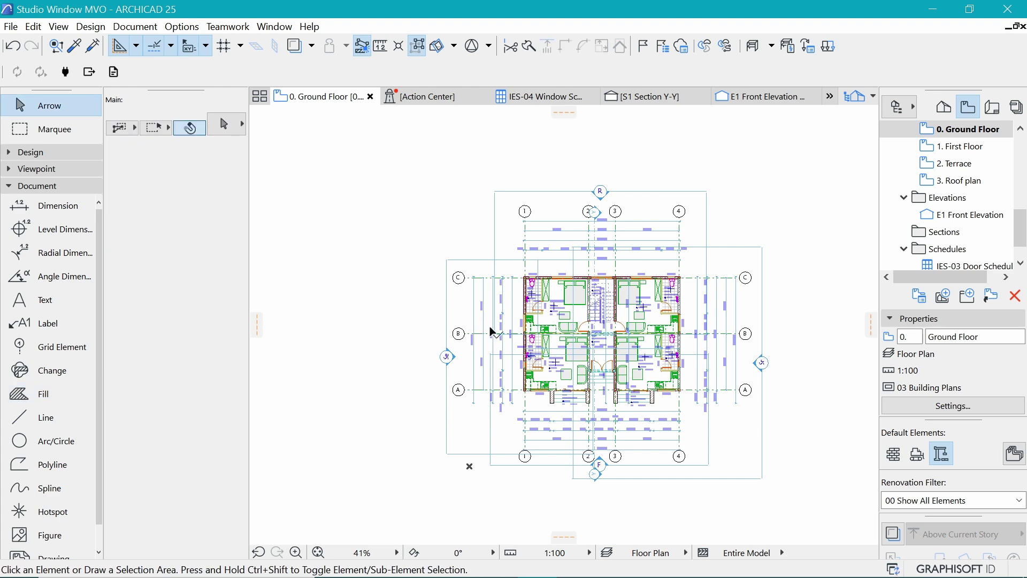
{"action": "left_click", "coordinate": [444, 357]}
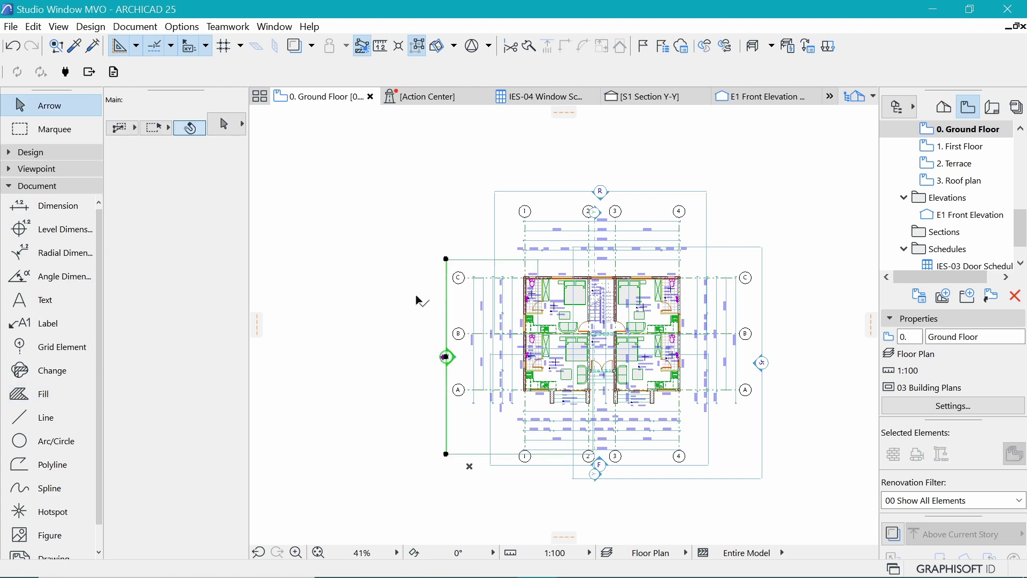
{"action": "right_click", "coordinate": [413, 225]}
{"action": "left_click", "coordinate": [463, 228]}
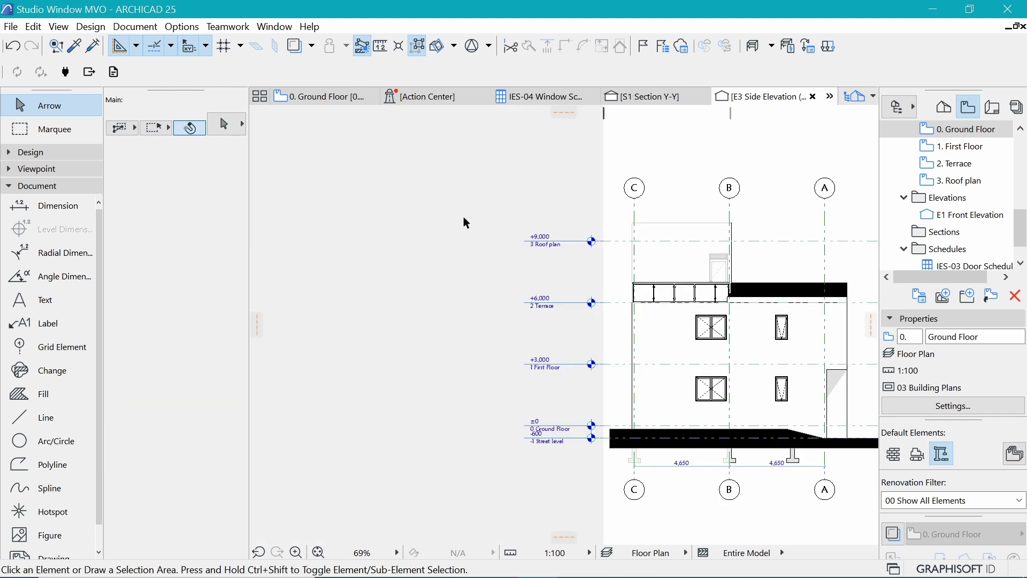
{"action": "scroll", "coordinate": [333, 176], "scroll_direction": "down", "scroll_amount": 3}
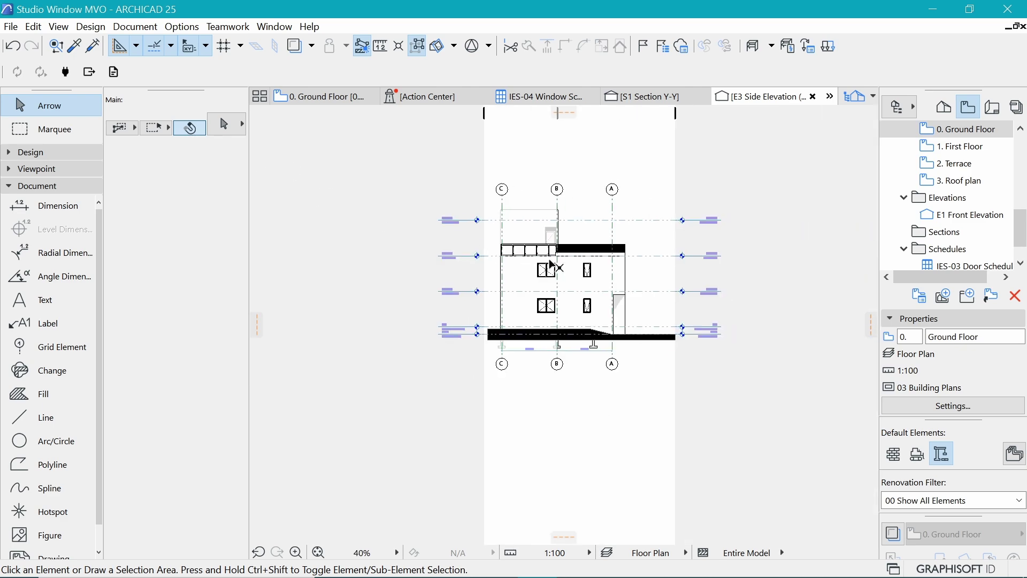
- Switch the E3 side elevation's layer combination to 02 Drafting
{"action": "scroll", "coordinate": [628, 312], "scroll_direction": "up", "scroll_amount": 4}
{"action": "scroll", "coordinate": [342, 361], "scroll_direction": "down", "scroll_amount": 1}
{"action": "scroll", "coordinate": [474, 385], "scroll_direction": "up", "scroll_amount": 1}
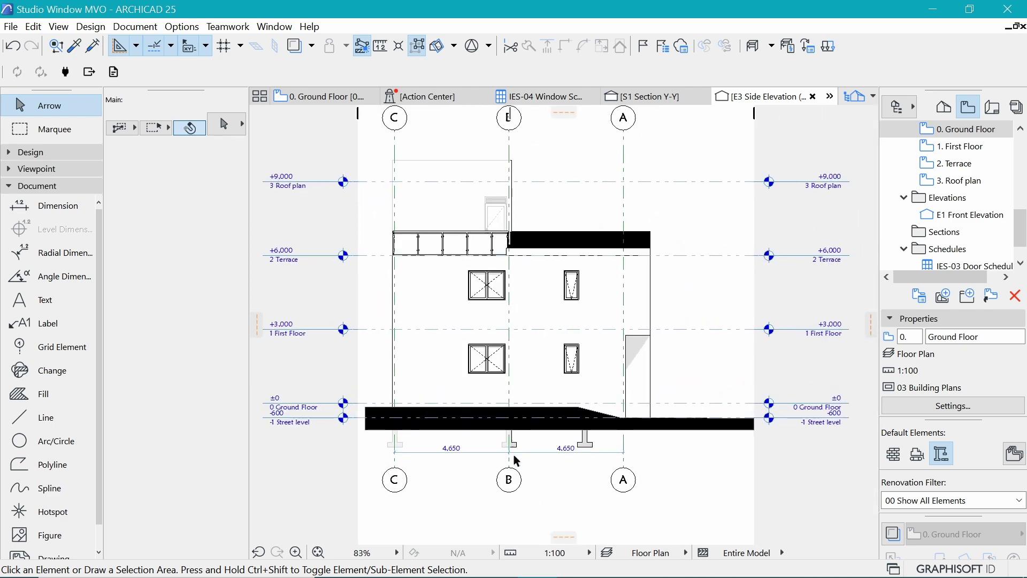
{"action": "left_click", "coordinate": [655, 554]}
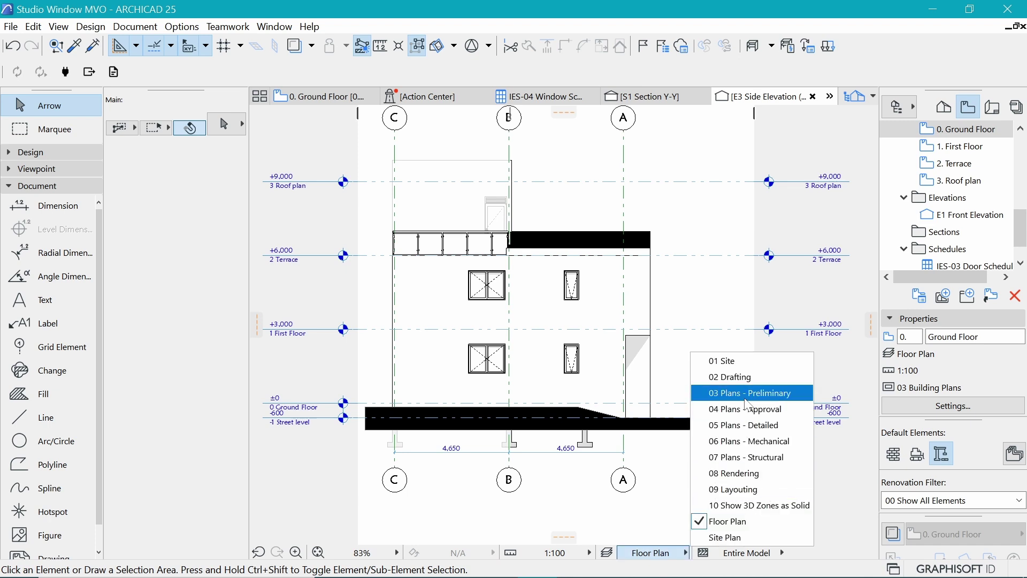
{"action": "left_click", "coordinate": [748, 378]}
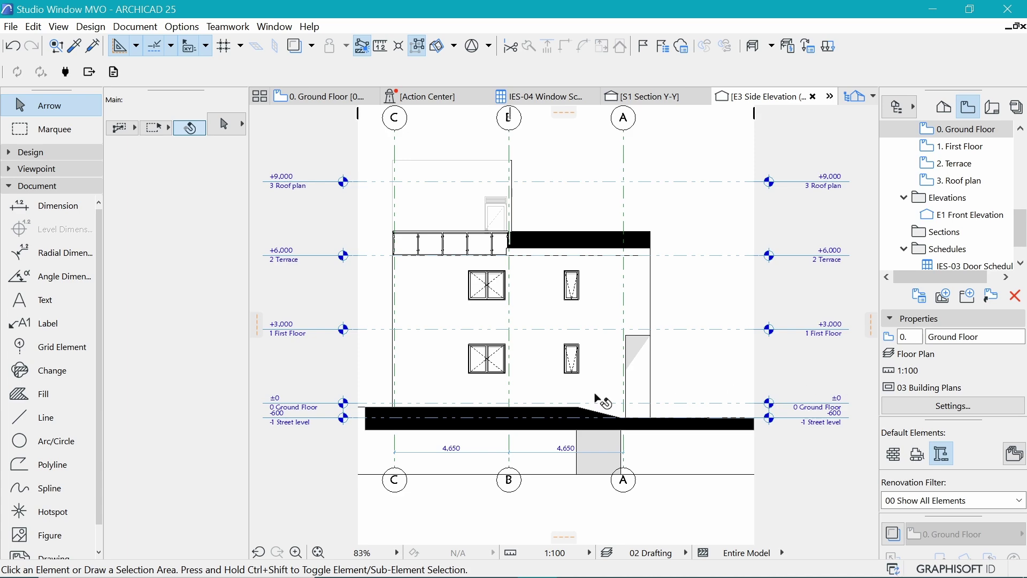
{"action": "scroll", "coordinate": [615, 400], "scroll_direction": "down", "scroll_amount": 2}
{"action": "scroll", "coordinate": [626, 428], "scroll_direction": "up", "scroll_amount": 2}
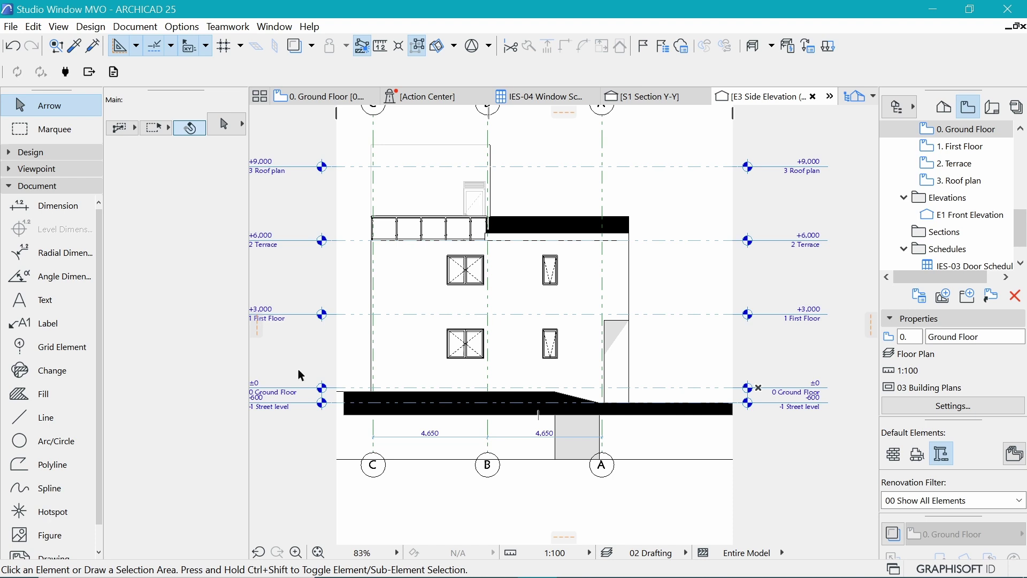
- Draw a wide rectangular Background drafting fill without an outline just below the black ground band, extending past both sides of the elevation
{"action": "left_click", "coordinate": [29, 398]}
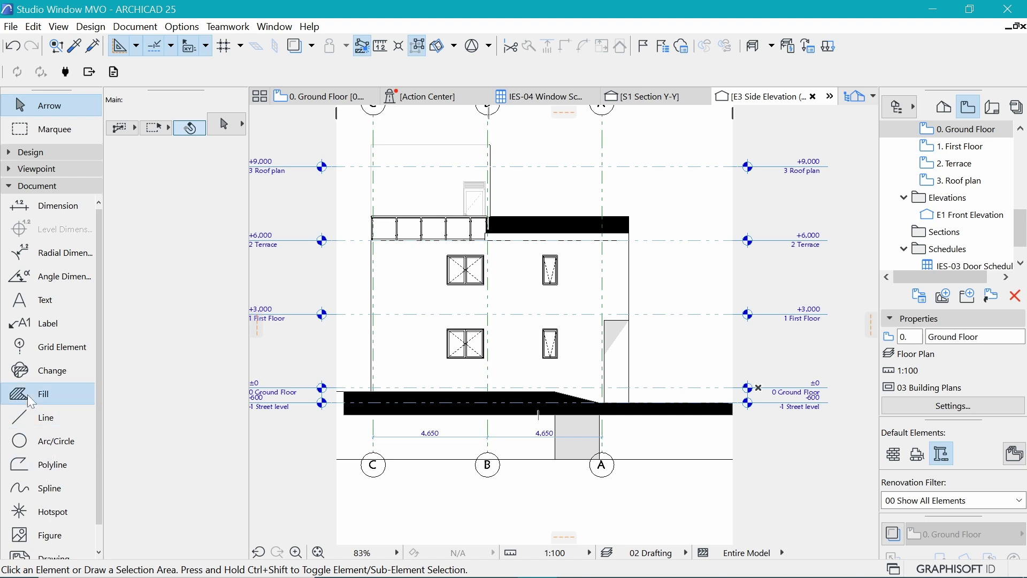
{"action": "left_click", "coordinate": [122, 439]}
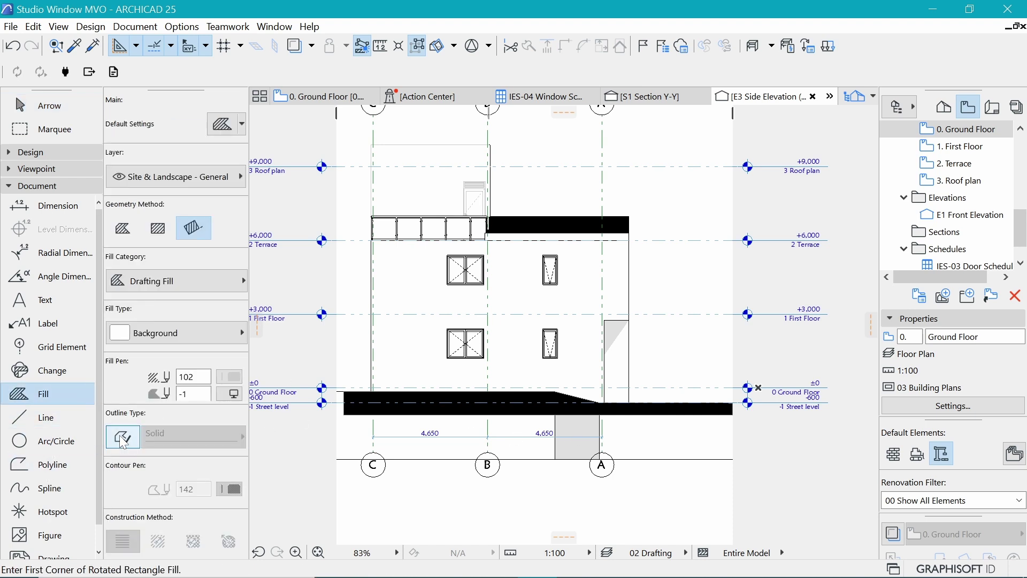
{"action": "left_click", "coordinate": [300, 422]}
{"action": "left_click", "coordinate": [778, 422]}
{"action": "left_click", "coordinate": [782, 513]}
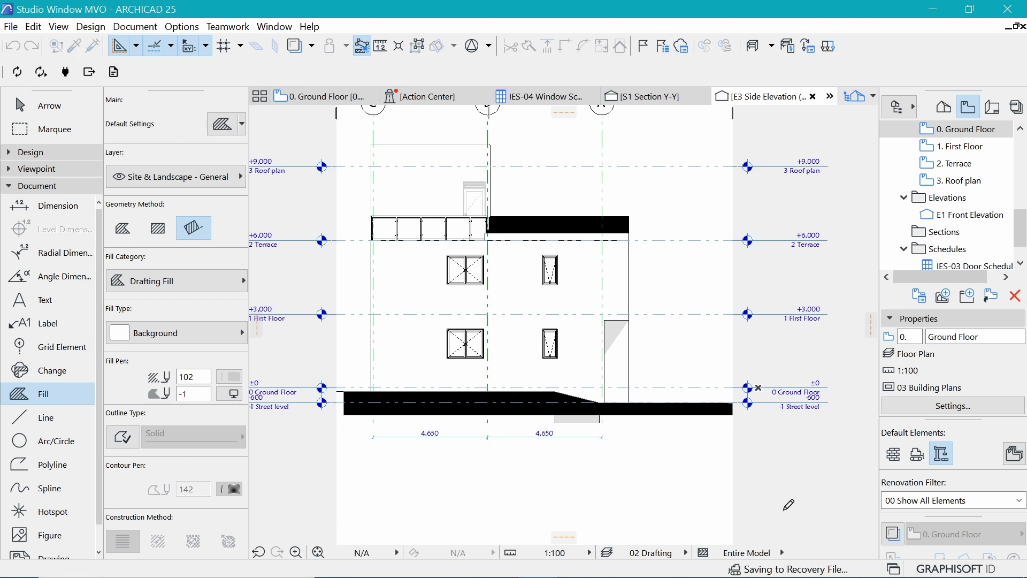
- Select the new masking fill and send it one level backward so the grid markers lie above it
{"action": "left_click", "coordinate": [716, 498], "text": "shift"}
{"action": "right_click", "coordinate": [701, 490]}
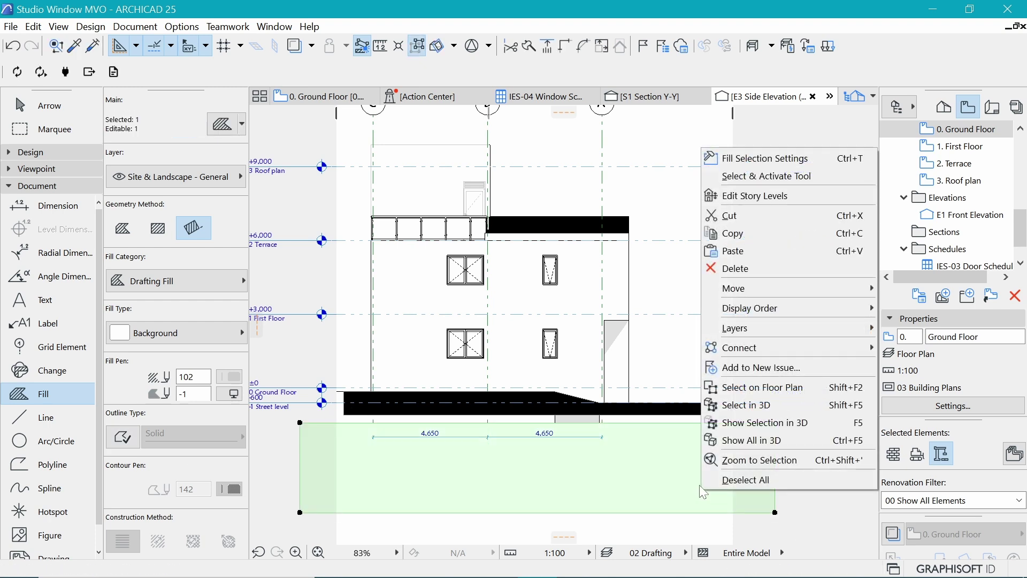
{"action": "mouse_move", "coordinate": [791, 308]}
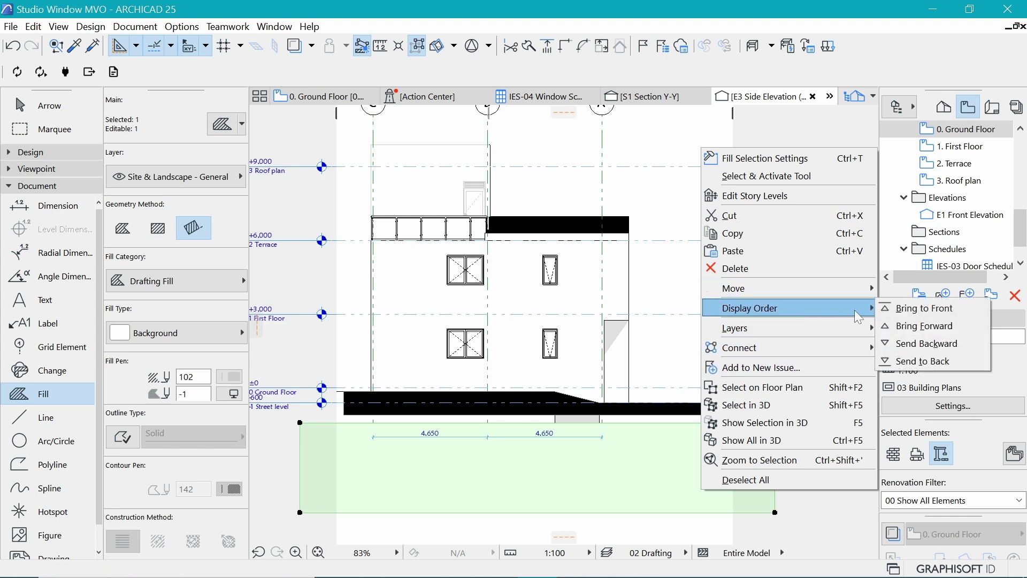
{"action": "left_click", "coordinate": [934, 348]}
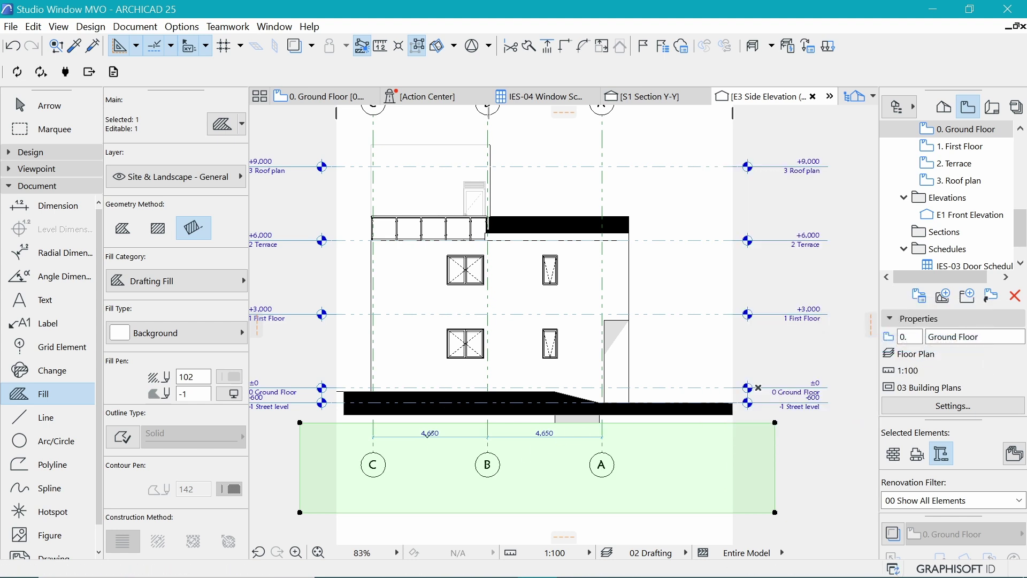
- Move the masking fill straight up by about 540 mm so it overlaps the lower part of the ground band
{"action": "scroll", "coordinate": [597, 418], "scroll_direction": "down", "scroll_amount": 2}
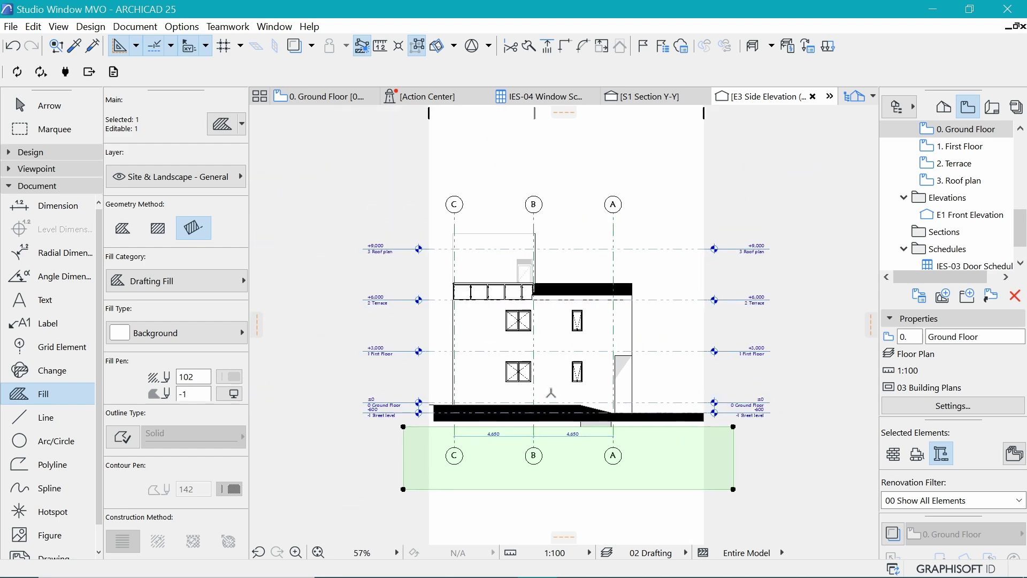
{"action": "scroll", "coordinate": [580, 373], "scroll_direction": "up", "scroll_amount": 2}
{"action": "key", "text": "ctrl+d"}
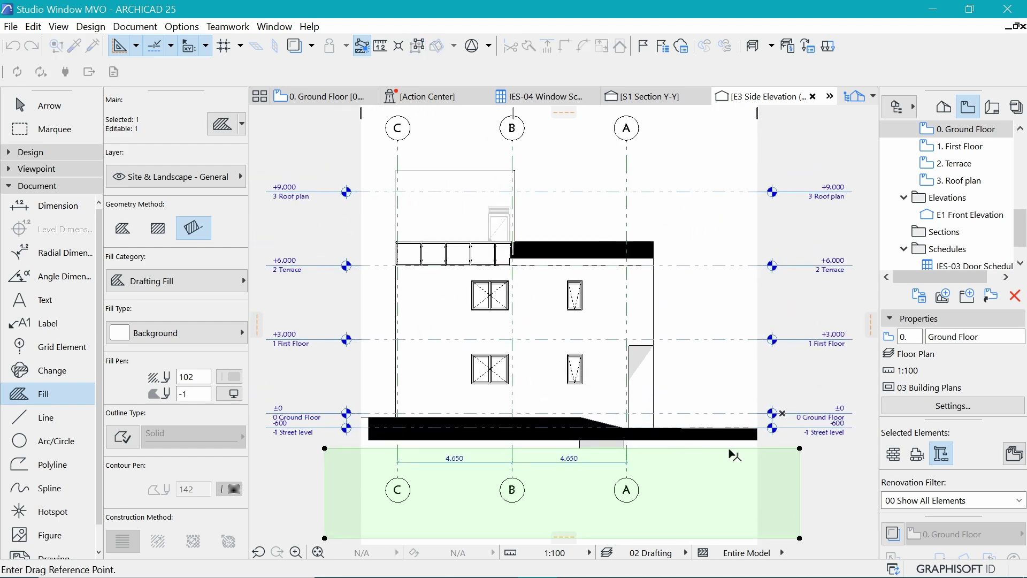
{"action": "left_click", "coordinate": [729, 449]}
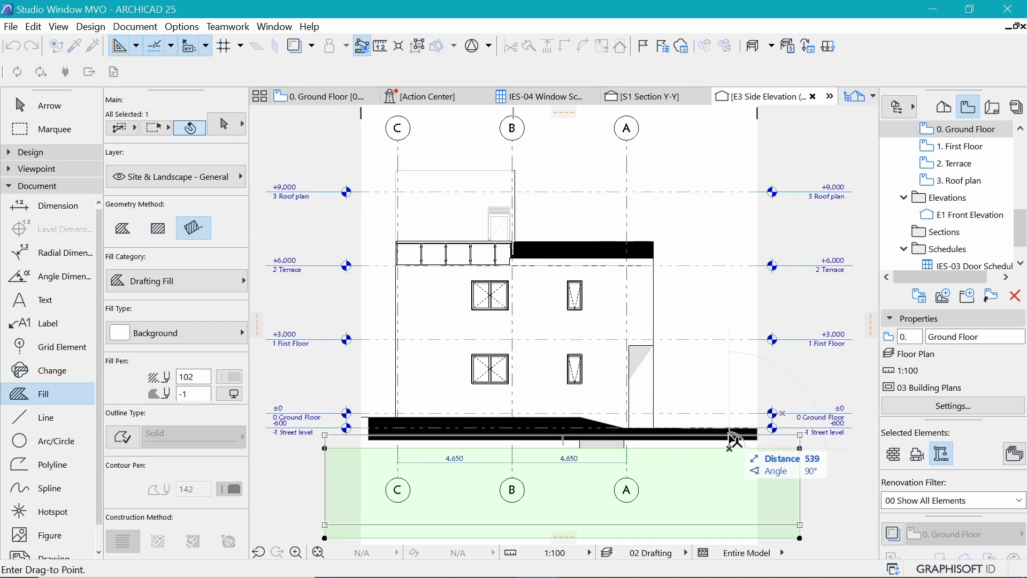
{"action": "left_click", "coordinate": [730, 437]}
- Select the black ground fill instead and send it one level backward, behind the masking fill, then deselect it
{"action": "scroll", "coordinate": [433, 410], "scroll_direction": "up", "scroll_amount": 2}
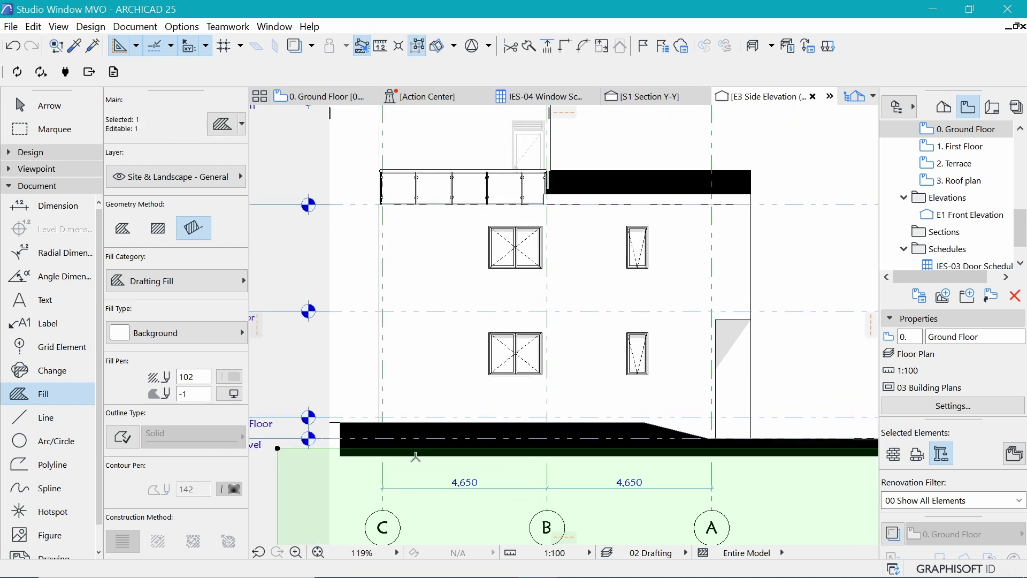
{"action": "right_click", "coordinate": [318, 467]}
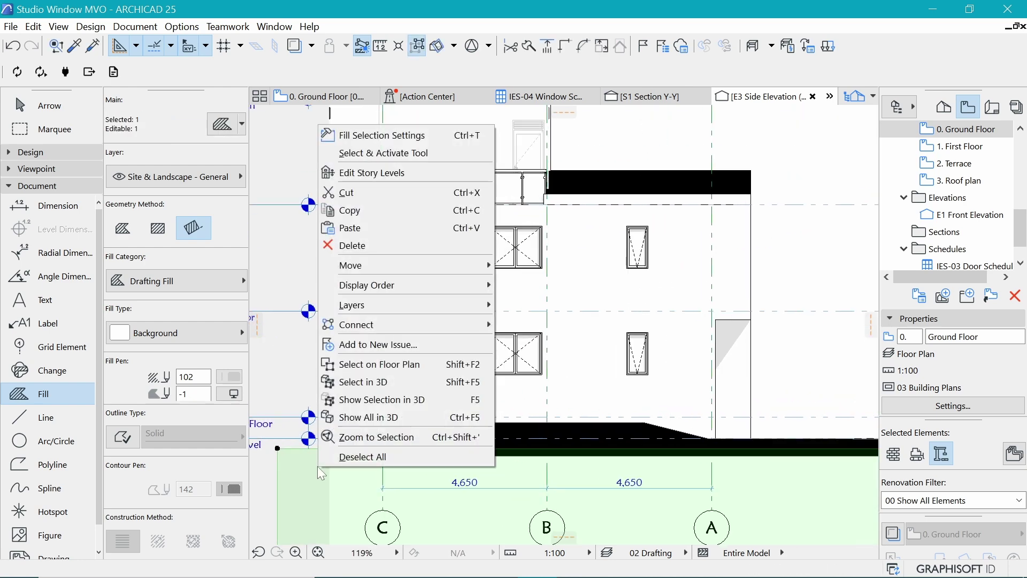
{"action": "key", "text": "Escape"}
{"action": "key", "text": "Escape"}
{"action": "left_click", "coordinate": [341, 425]}
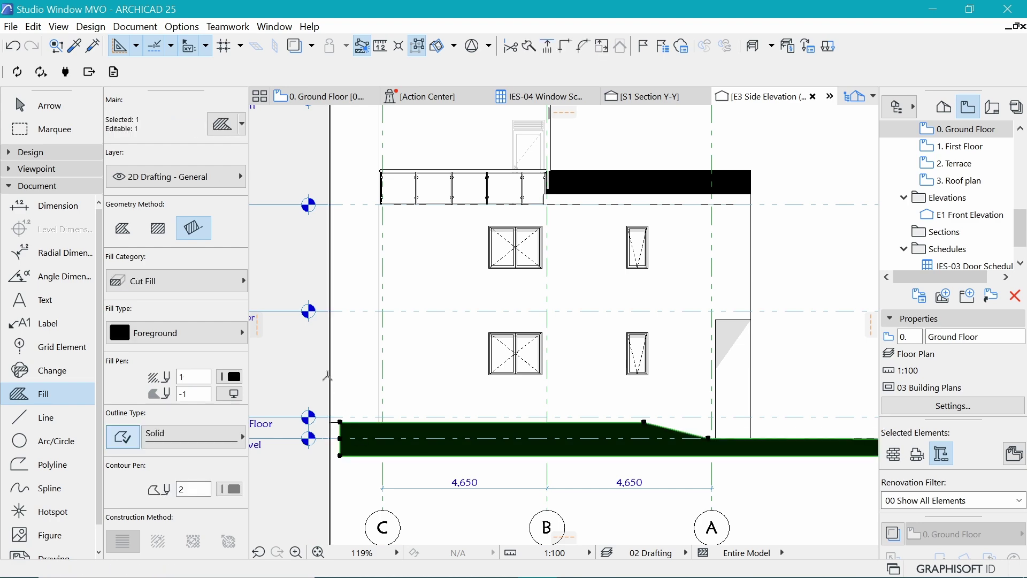
{"action": "right_click", "coordinate": [353, 360]}
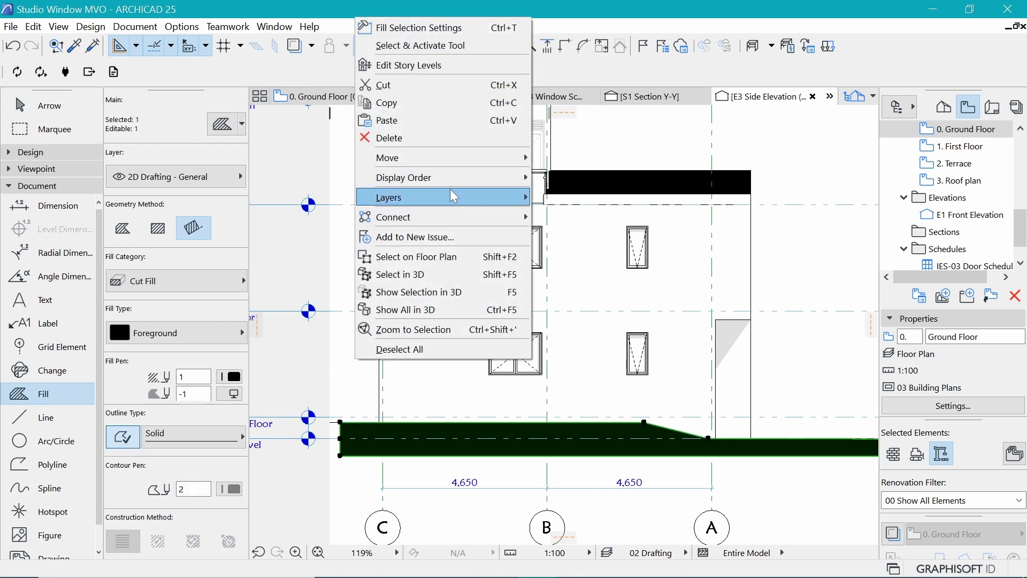
{"action": "mouse_move", "coordinate": [406, 177]}
{"action": "left_click", "coordinate": [596, 216]}
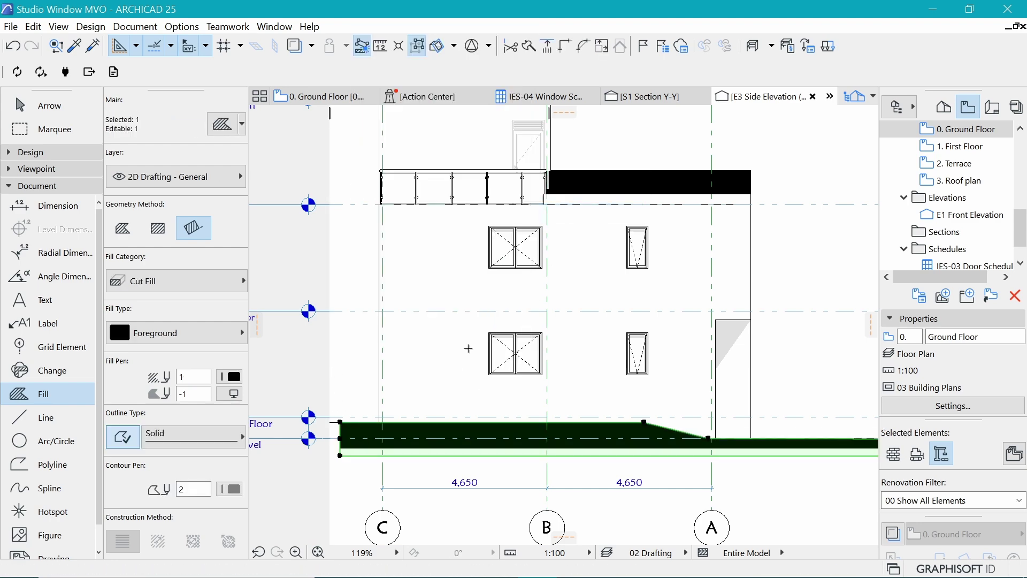
{"action": "key", "text": "Escape"}
- Try to subtract a rectangle about 448 mm high from the masking fill, starting at its upper-left corner and running to the ramp
{"action": "scroll", "coordinate": [468, 348], "scroll_direction": "down", "scroll_amount": 4}
{"action": "scroll", "coordinate": [452, 413], "scroll_direction": "up", "scroll_amount": 3}
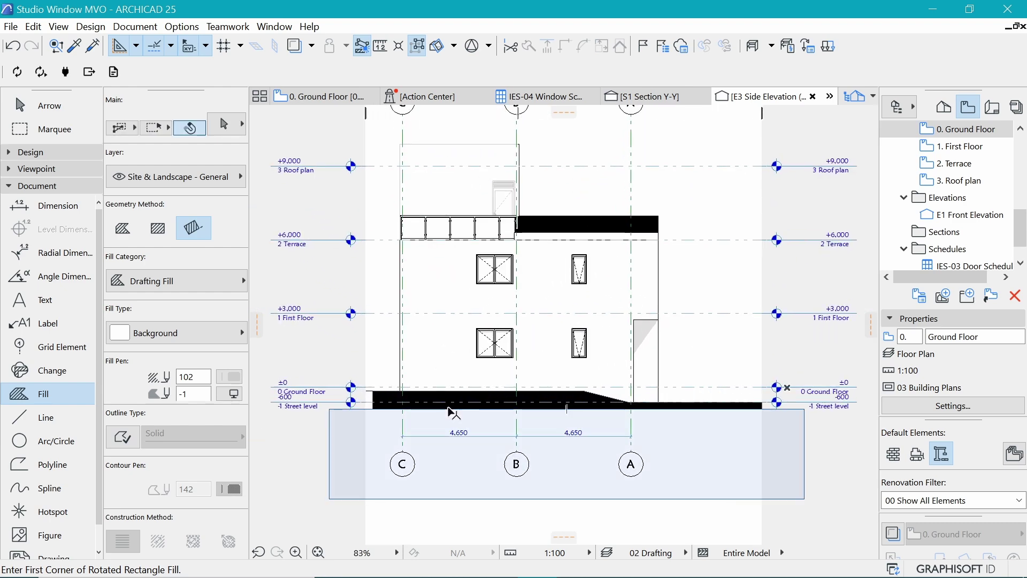
{"action": "left_click", "coordinate": [451, 413], "text": "shift"}
{"action": "left_click", "coordinate": [449, 410]}
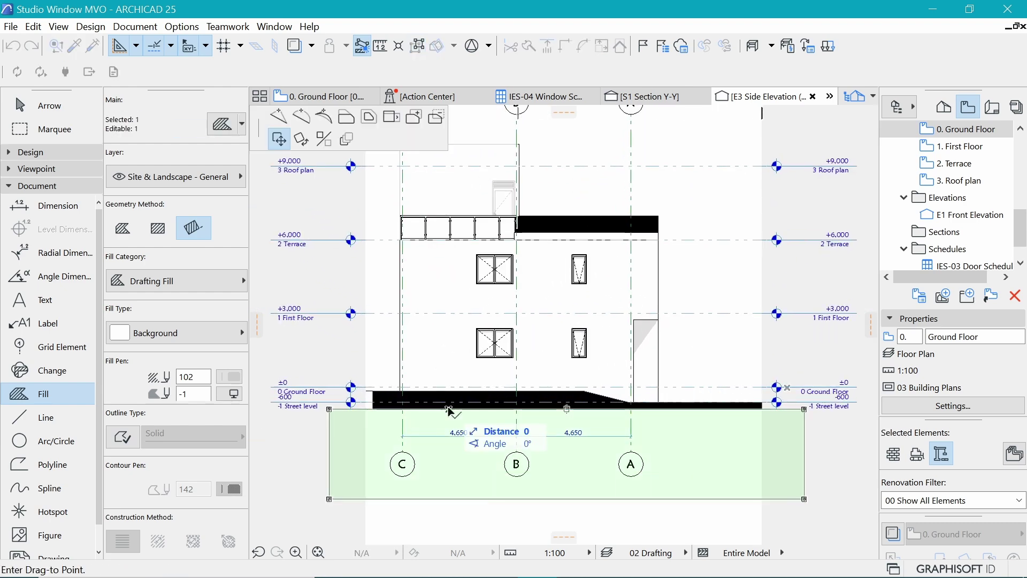
{"action": "left_click", "coordinate": [436, 118]}
{"action": "left_click", "coordinate": [329, 409]}
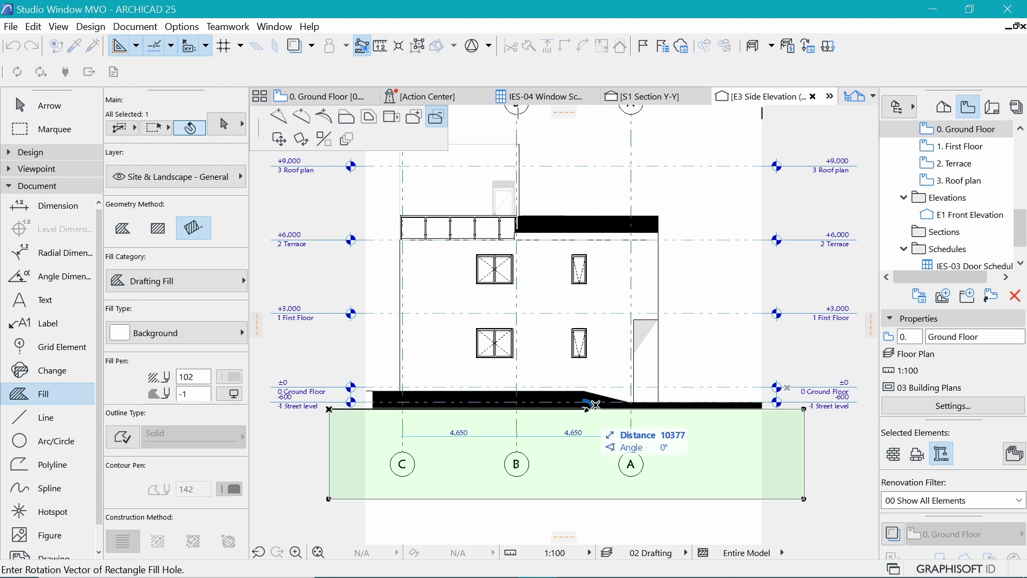
{"action": "left_click", "coordinate": [595, 405]}
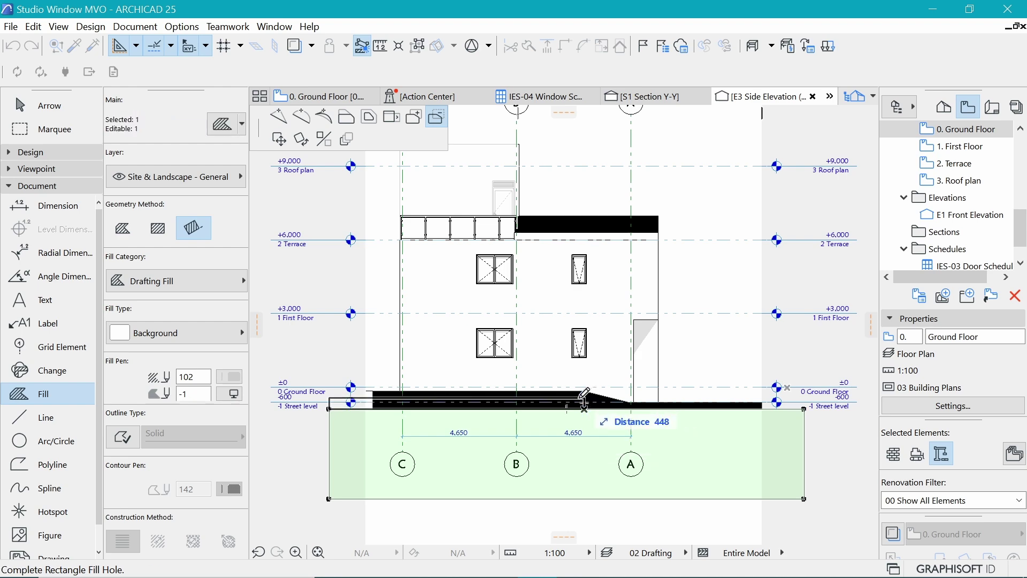
{"action": "left_click", "coordinate": [584, 408]}
- Add a rectangular extension to the masking fill's upper edge beneath the raised ground, ending at the start of the ramp
{"action": "scroll", "coordinate": [585, 408], "scroll_direction": "up", "scroll_amount": 3}
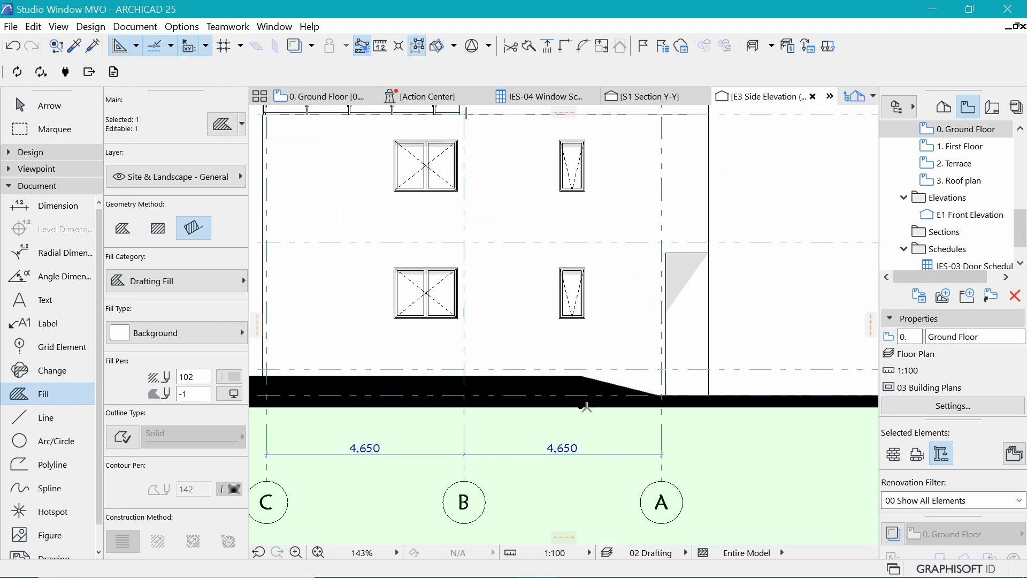
{"action": "left_click", "coordinate": [554, 406]}
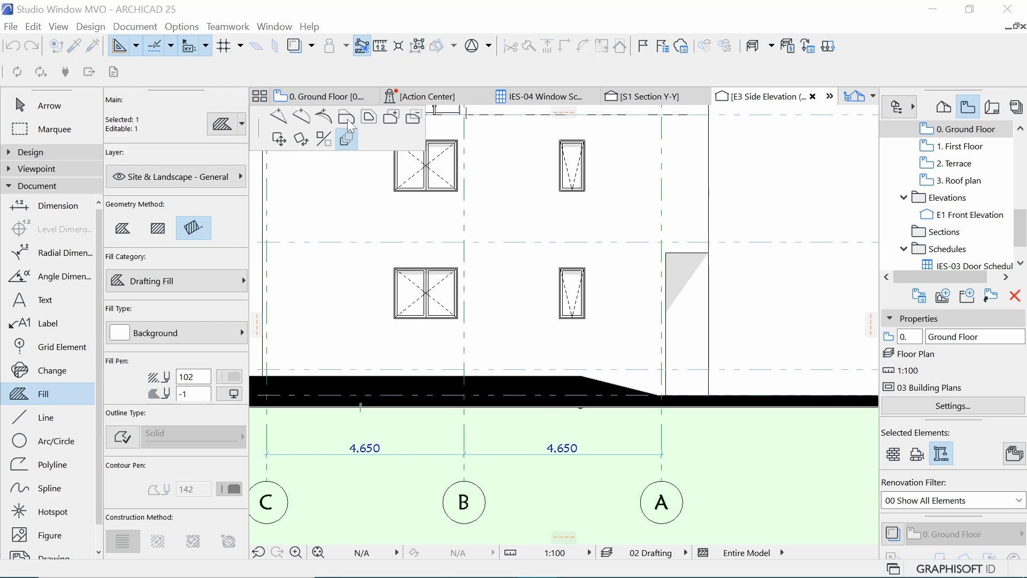
{"action": "left_click", "coordinate": [347, 138]}
{"action": "left_click", "coordinate": [800, 86]}
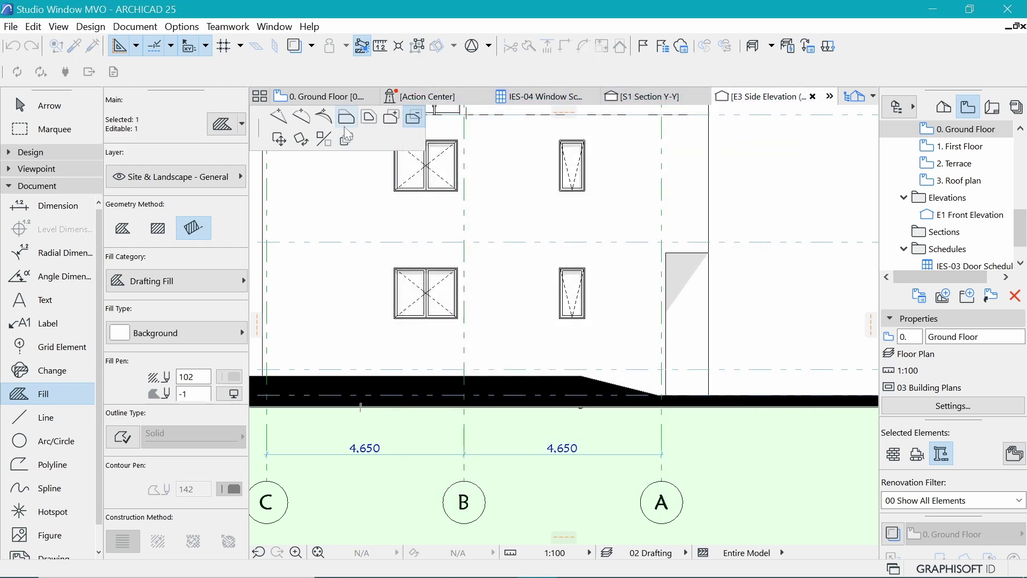
{"action": "left_click", "coordinate": [571, 394]}
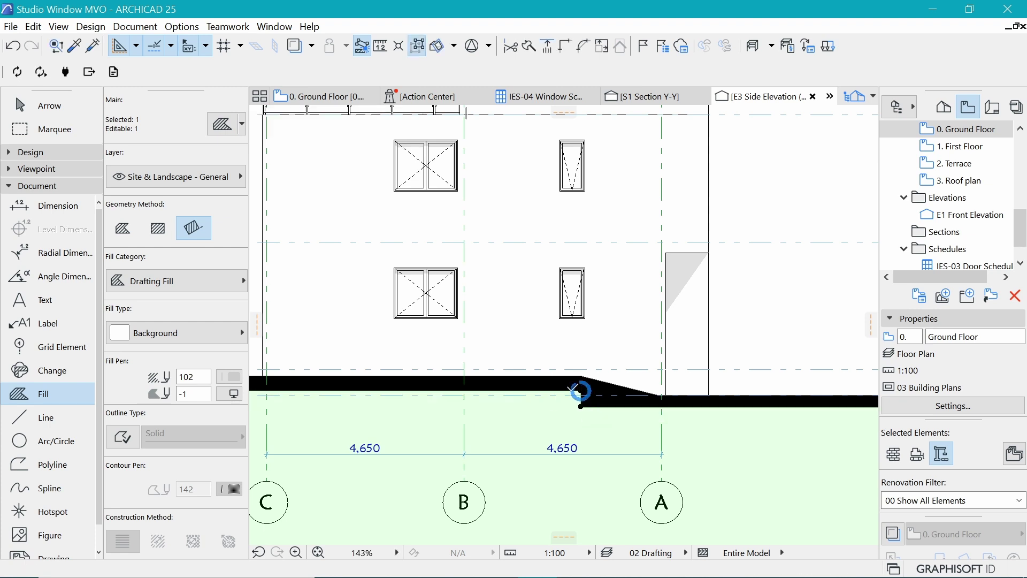
- Move the lower corner of the masking fill's step along its edge to slope it parallel to the ramp, and deselect the fill
{"action": "left_click", "coordinate": [581, 391]}
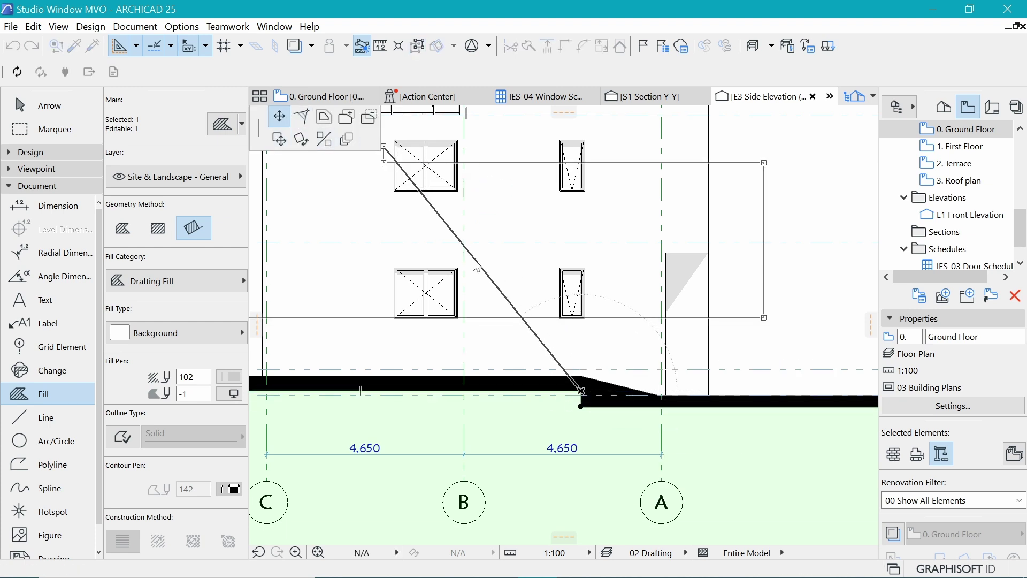
{"action": "left_click", "coordinate": [582, 406]}
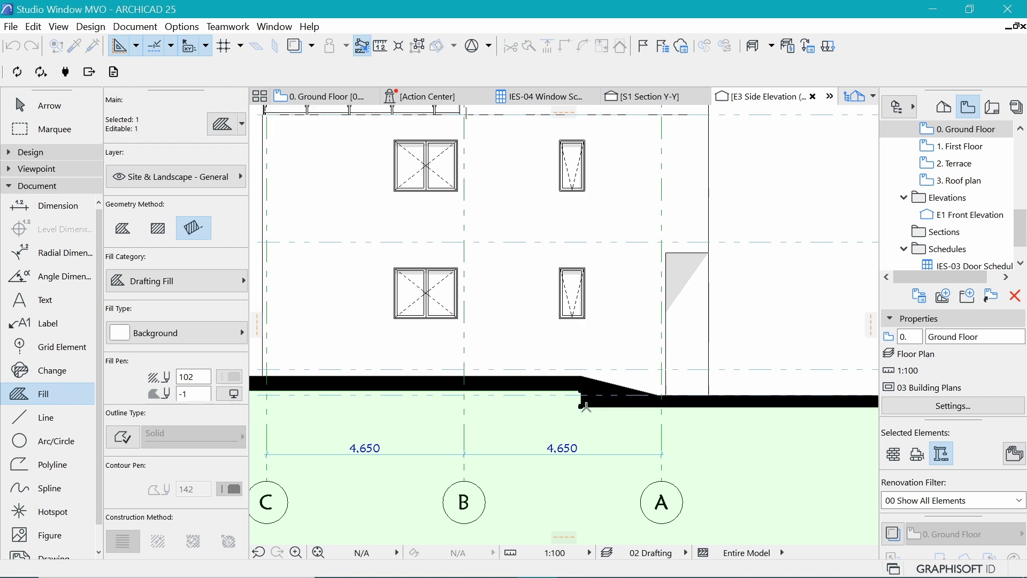
{"action": "left_click", "coordinate": [583, 405]}
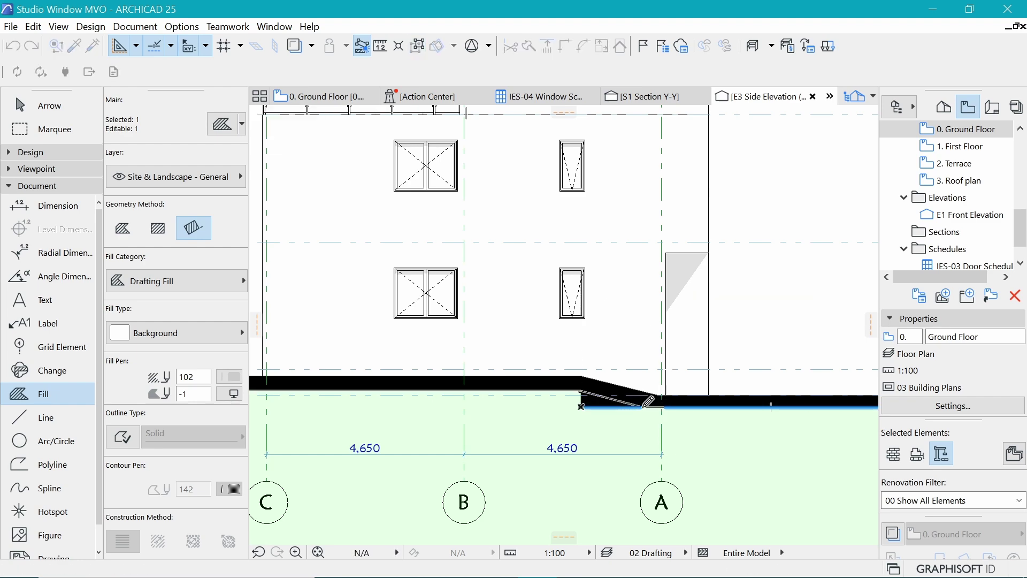
{"action": "key", "text": "Escape"}
- Select the masking fill, move it straight down clear of the ground band, and undo the move
{"action": "scroll", "coordinate": [765, 398], "scroll_direction": "down", "scroll_amount": 5}
{"action": "scroll", "coordinate": [765, 398], "scroll_direction": "up", "scroll_amount": 2}
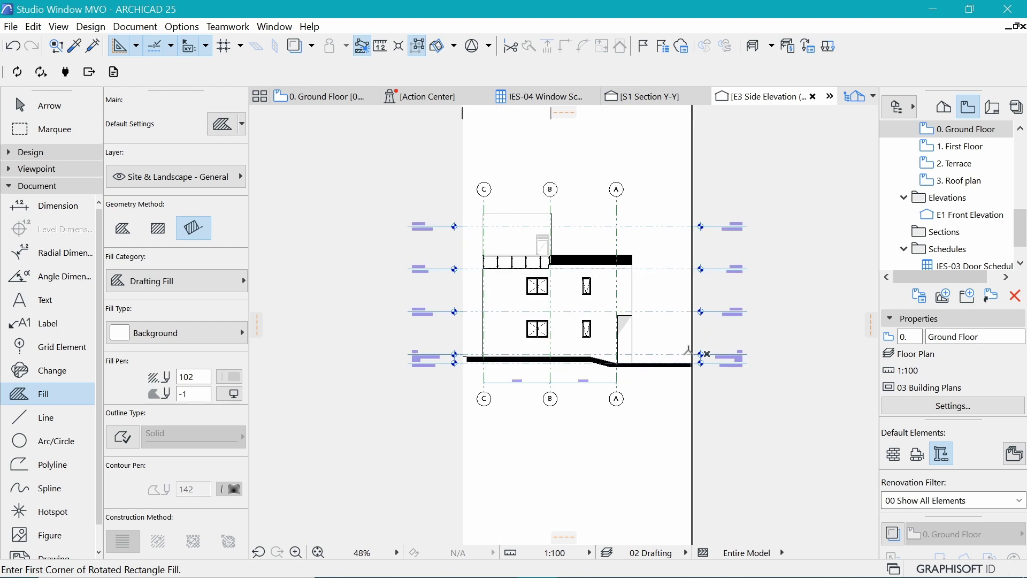
{"action": "scroll", "coordinate": [672, 369], "scroll_direction": "up", "scroll_amount": 2}
{"action": "left_click", "coordinate": [623, 396], "text": "shift"}
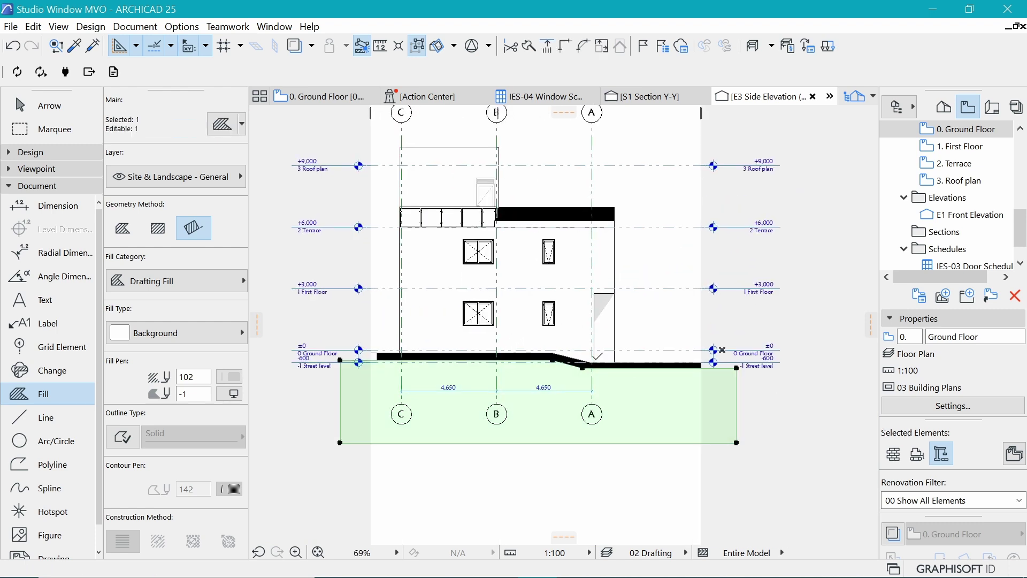
{"action": "key", "text": "ctrl+d"}
{"action": "left_click", "coordinate": [668, 455]}
{"action": "left_click", "coordinate": [669, 555]}
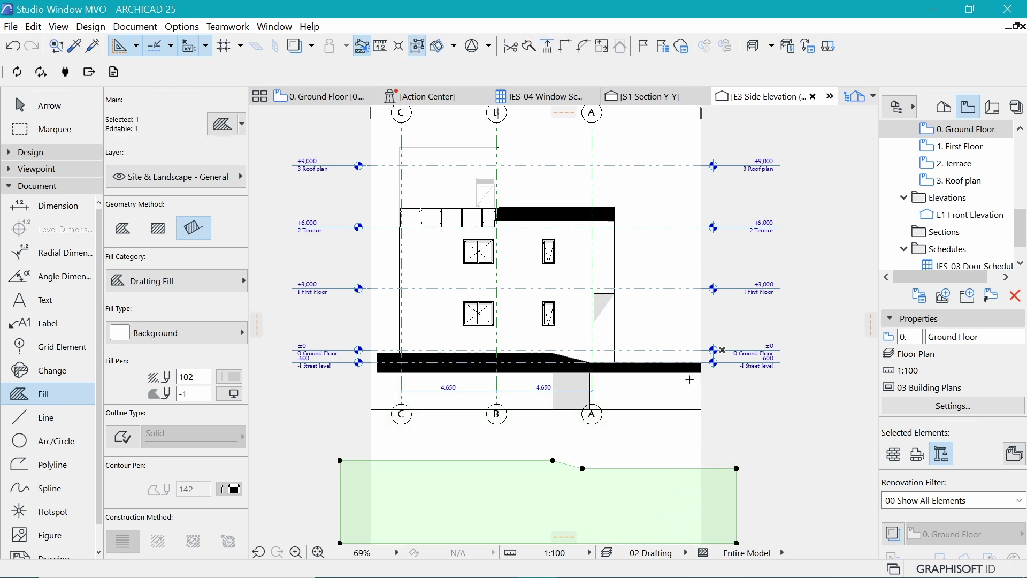
{"action": "key", "text": "ctrl+z"}
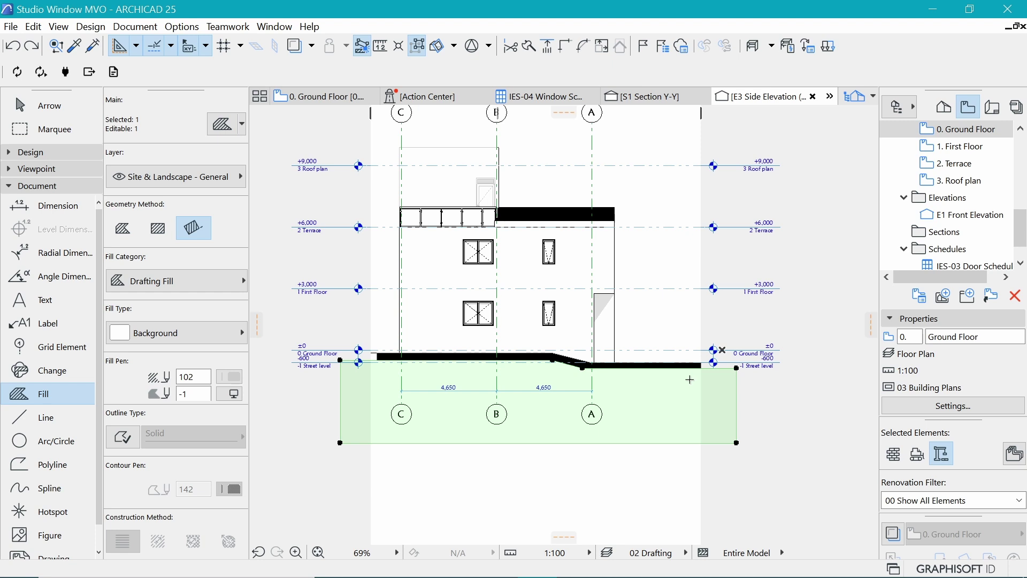
- Set the masking fill's background pen to the window background colour (-1), and deselect the fill
{"action": "left_click", "coordinate": [234, 393]}
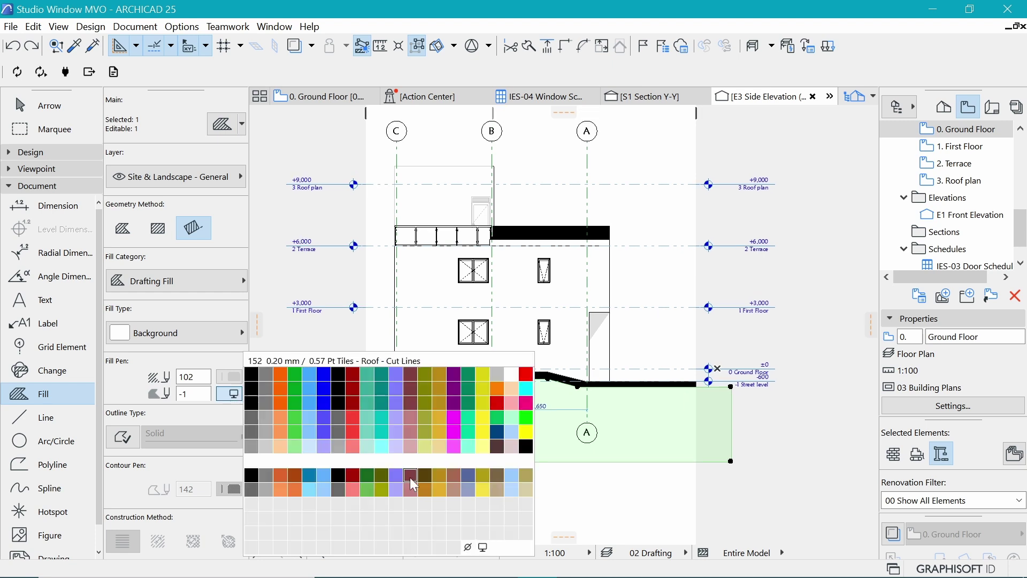
{"action": "left_click", "coordinate": [483, 546]}
{"action": "key", "text": "Escape"}
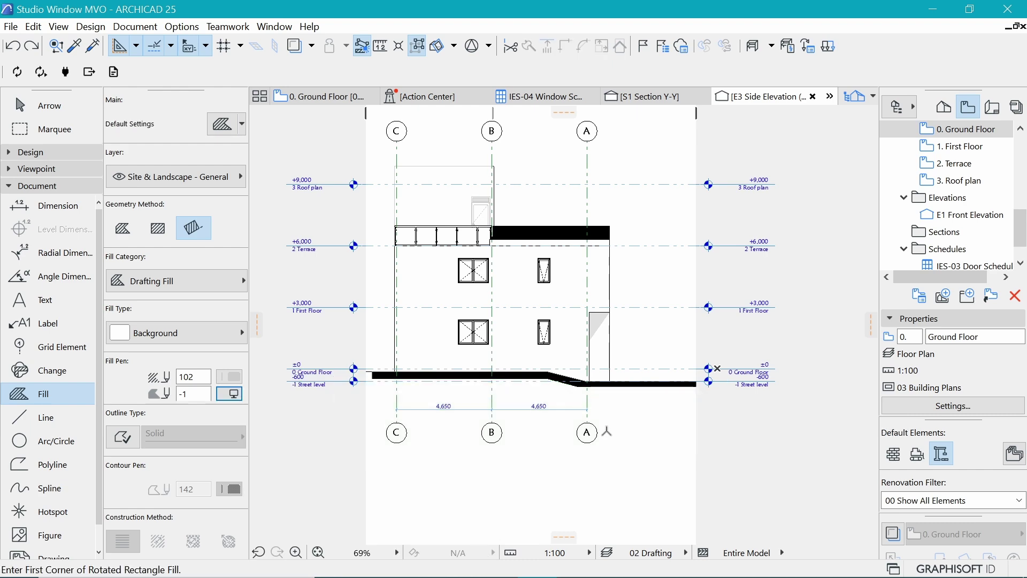
- Inspect the side elevation up close around the terrace railing, slatted parapet and roof outline, and check the whole drawing
{"action": "scroll", "coordinate": [594, 404], "scroll_direction": "down", "scroll_amount": 2}
{"action": "scroll", "coordinate": [695, 482], "scroll_direction": "up", "scroll_amount": 2}
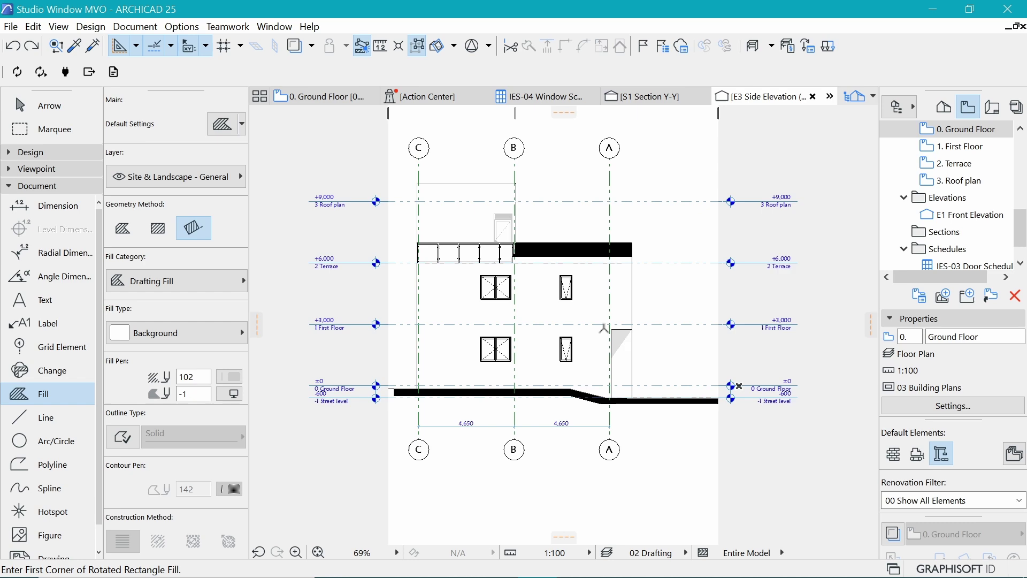
{"action": "scroll", "coordinate": [564, 245], "scroll_direction": "up", "scroll_amount": 10}
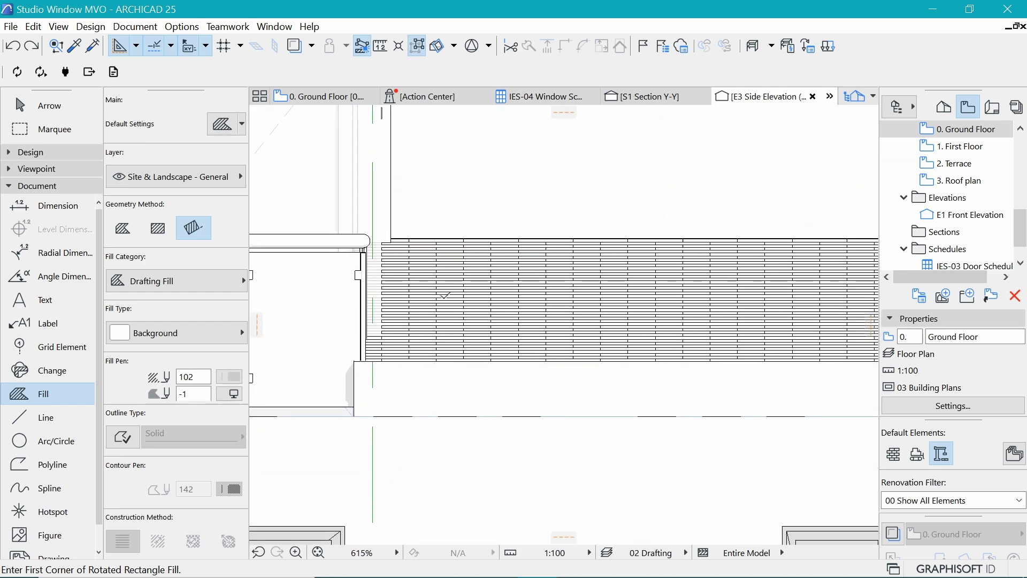
{"action": "scroll", "coordinate": [408, 289], "scroll_direction": "down", "scroll_amount": 6}
{"action": "scroll", "coordinate": [399, 247], "scroll_direction": "up", "scroll_amount": 4}
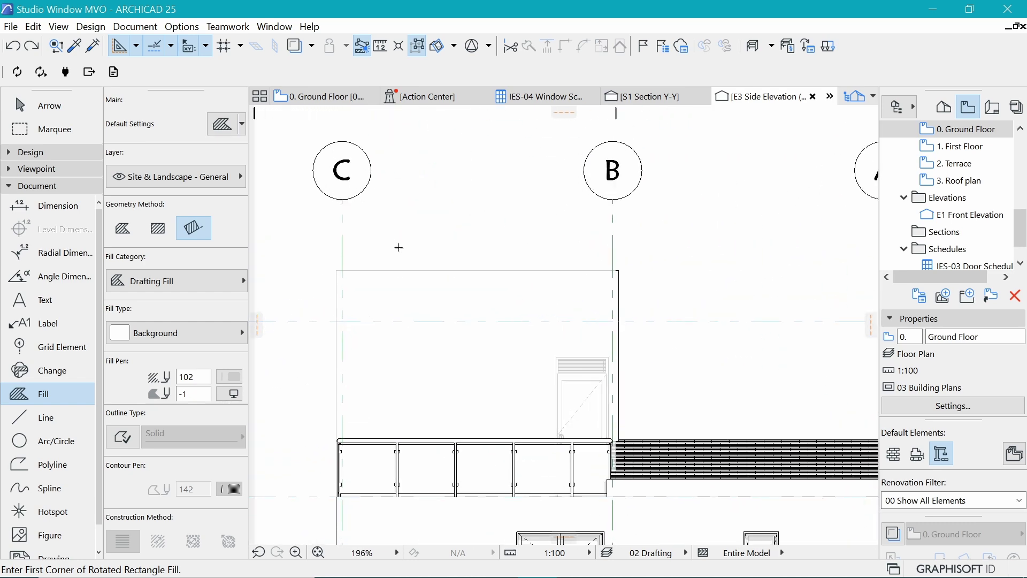
{"action": "scroll", "coordinate": [599, 257], "scroll_direction": "up", "scroll_amount": 3}
{"action": "scroll", "coordinate": [516, 273], "scroll_direction": "down", "scroll_amount": 10}
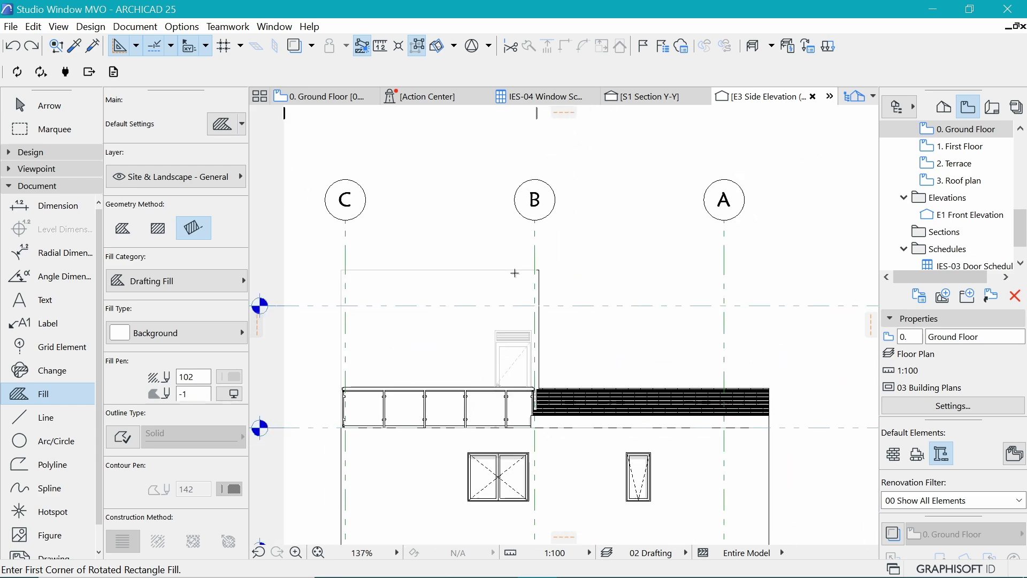
{"action": "scroll", "coordinate": [516, 273], "scroll_direction": "up", "scroll_amount": 4}
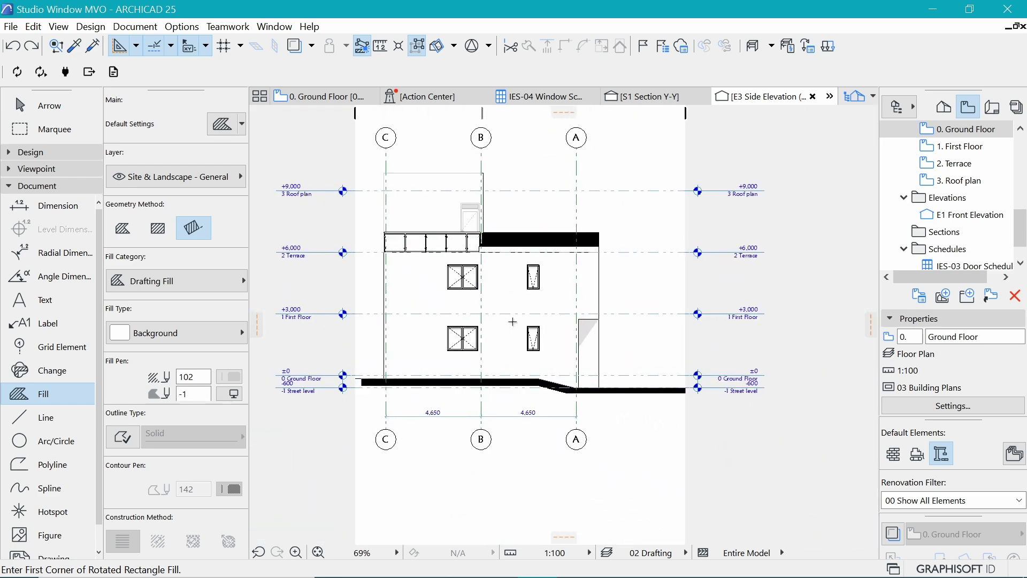
{"action": "scroll", "coordinate": [511, 322], "scroll_direction": "down", "scroll_amount": 1}
{"action": "scroll", "coordinate": [547, 384], "scroll_direction": "down", "scroll_amount": 3}
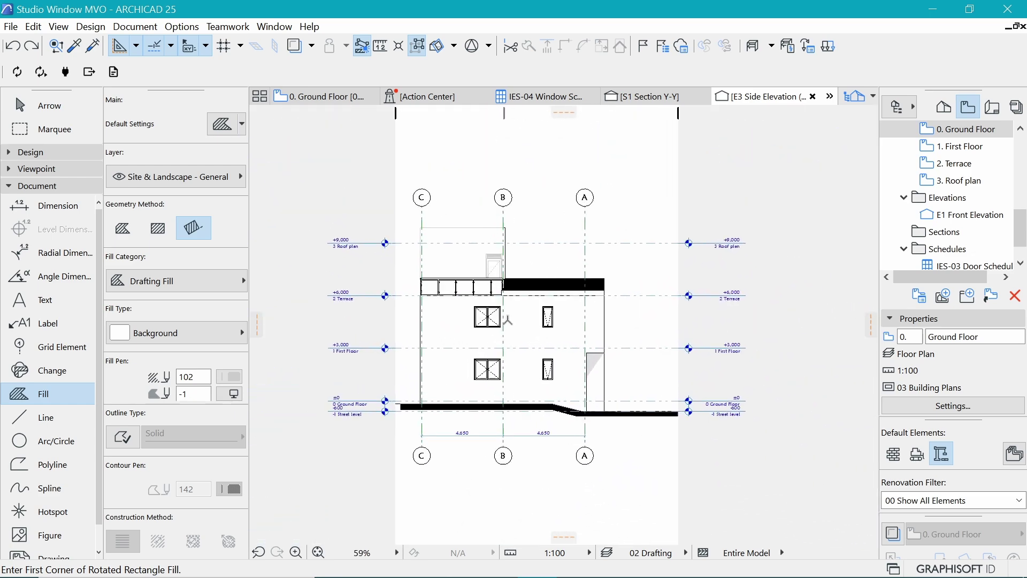
{"action": "scroll", "coordinate": [580, 393], "scroll_direction": "up", "scroll_amount": 2}
{"action": "scroll", "coordinate": [620, 530], "scroll_direction": "up", "scroll_amount": 1}
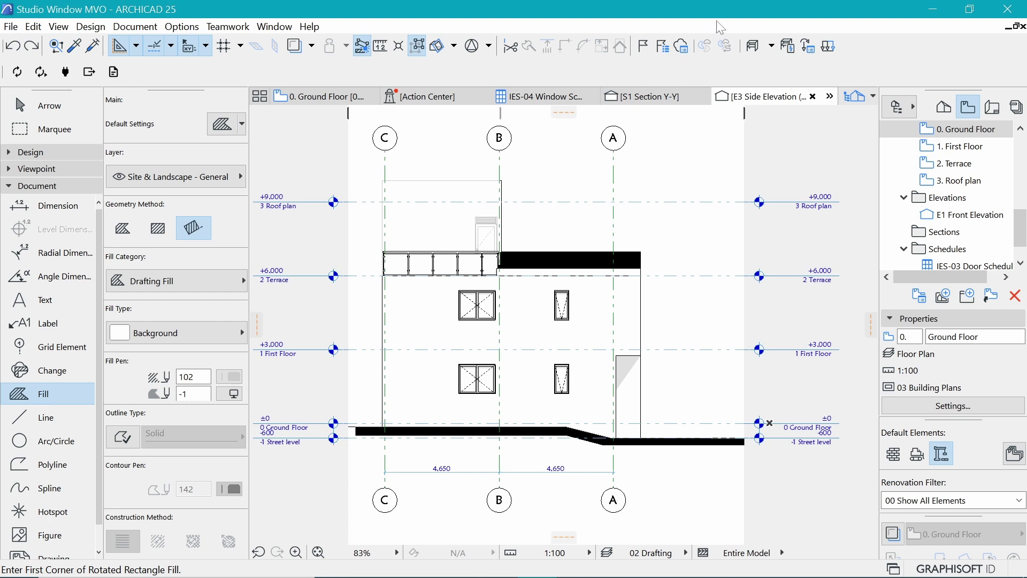
- Save the current elevation as the view "Side Elevation (Left)" and move it into the Elevations folder beside the front elevation
{"action": "right_click", "coordinate": [766, 98]}
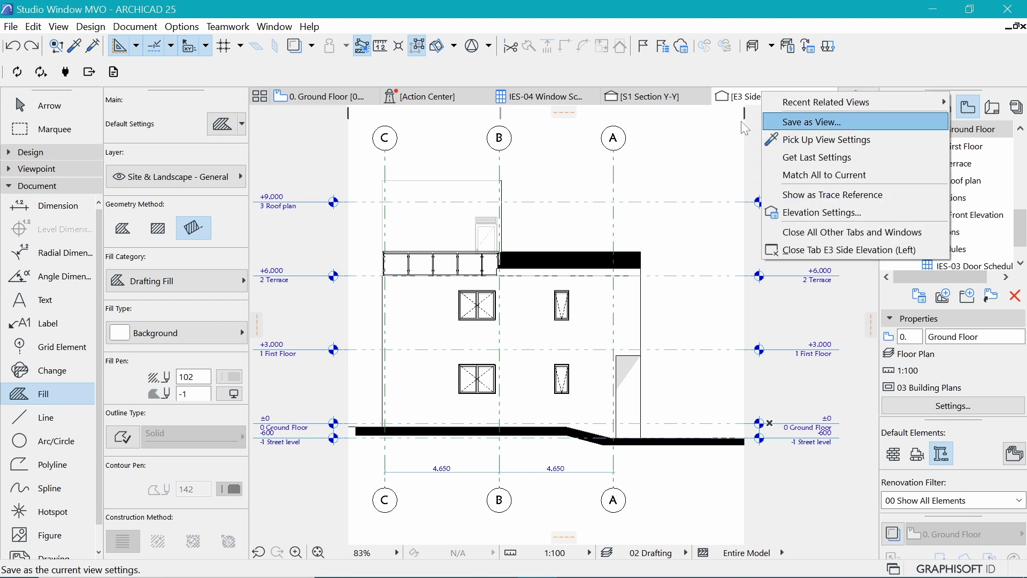
{"action": "left_click", "coordinate": [829, 140]}
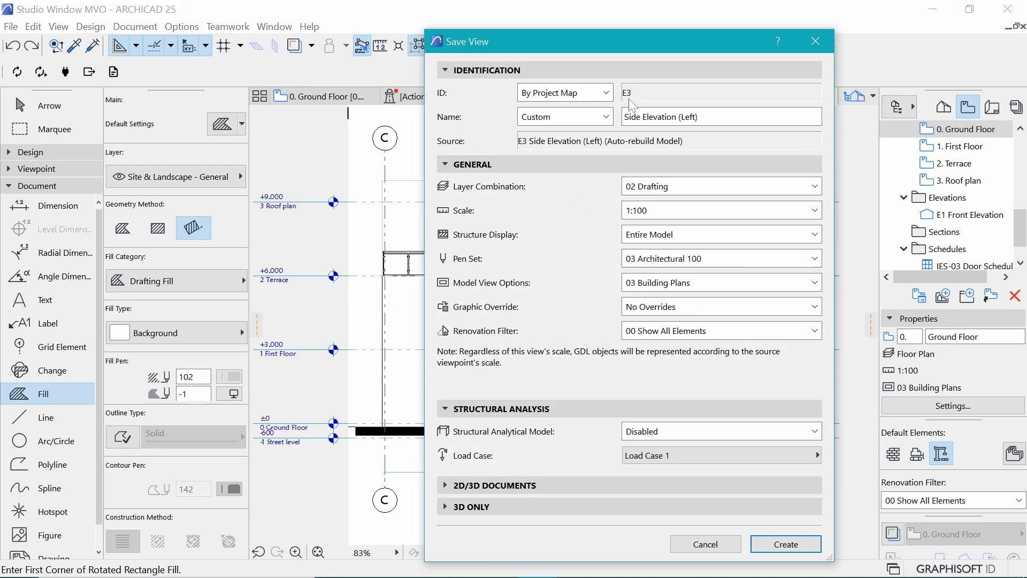
{"action": "left_click", "coordinate": [631, 116]}
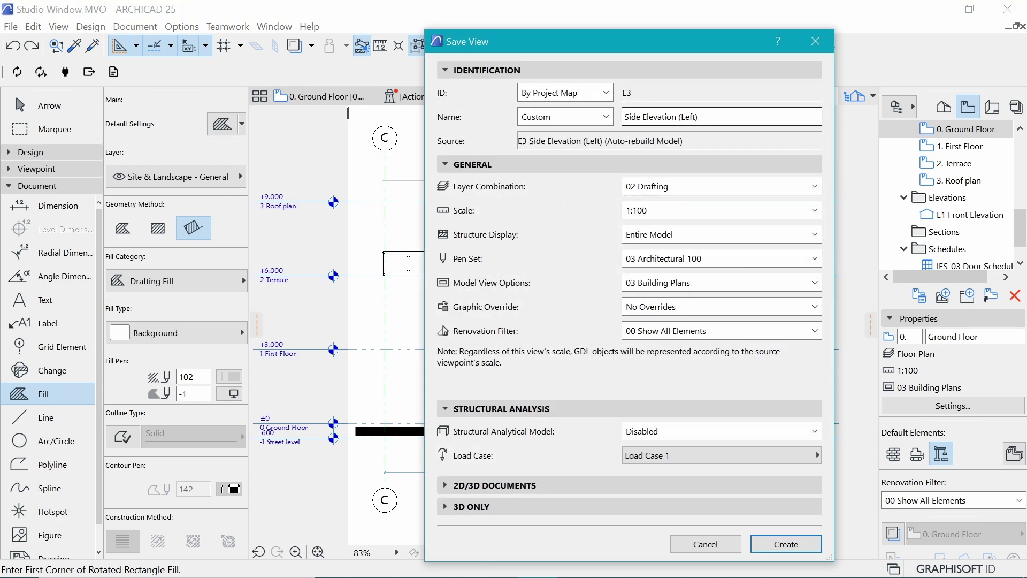
{"action": "left_click", "coordinate": [786, 544]}
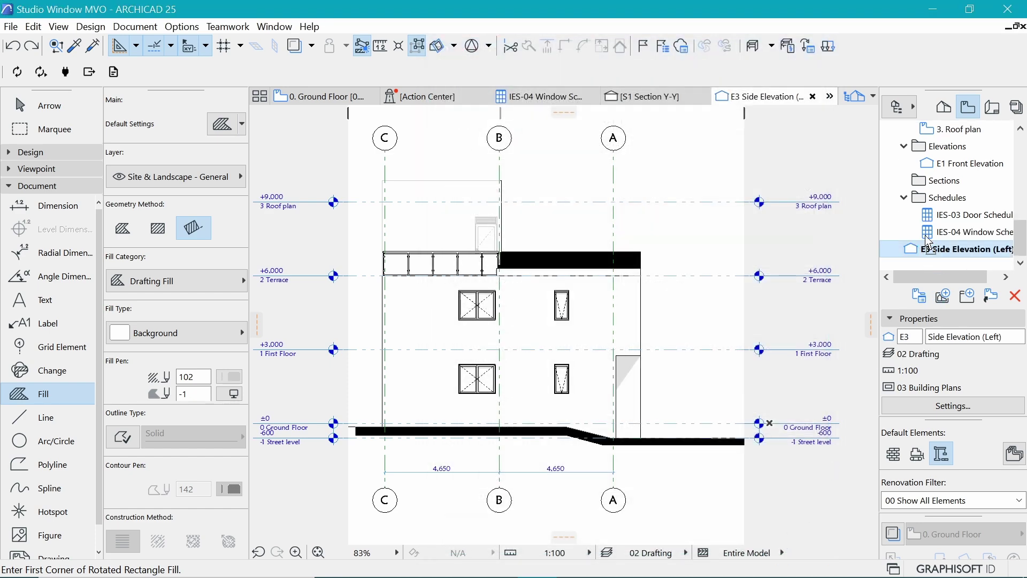
{"action": "left_click_drag", "start_coordinate": [957, 155], "coordinate": [956, 155]}
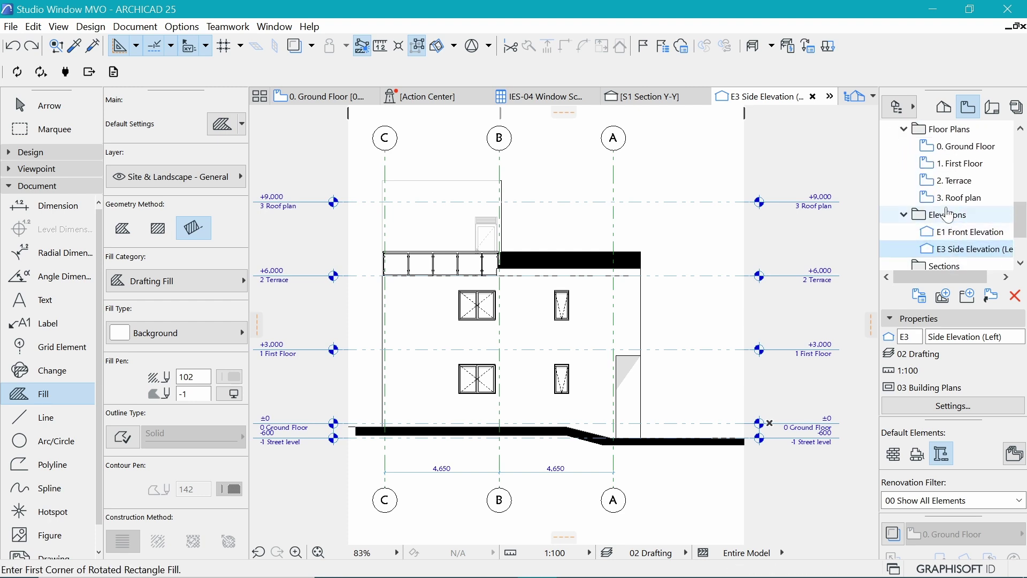
{"action": "scroll", "coordinate": [952, 214], "scroll_direction": "down", "scroll_amount": 2}
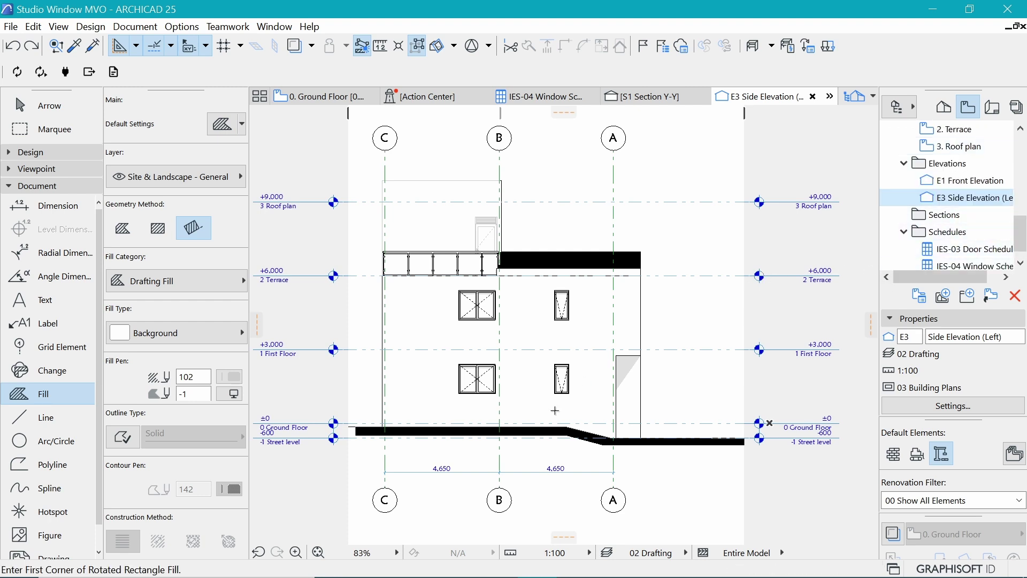